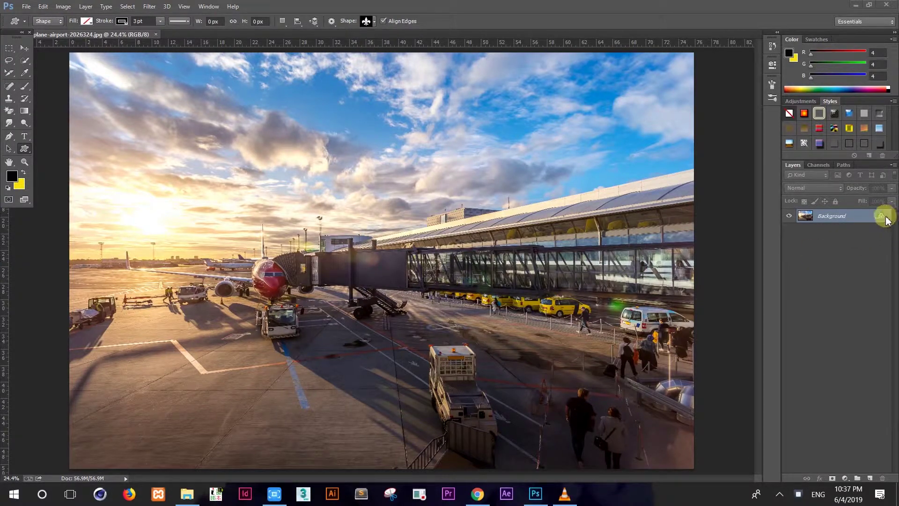
Unlock the Background layer and type 'LAHORE INTERNATIONAL AIRPORT' on three lines in the sky.
left_click(879, 213)
left_click(881, 216)
left_click(23, 137)
left_click(251, 144)
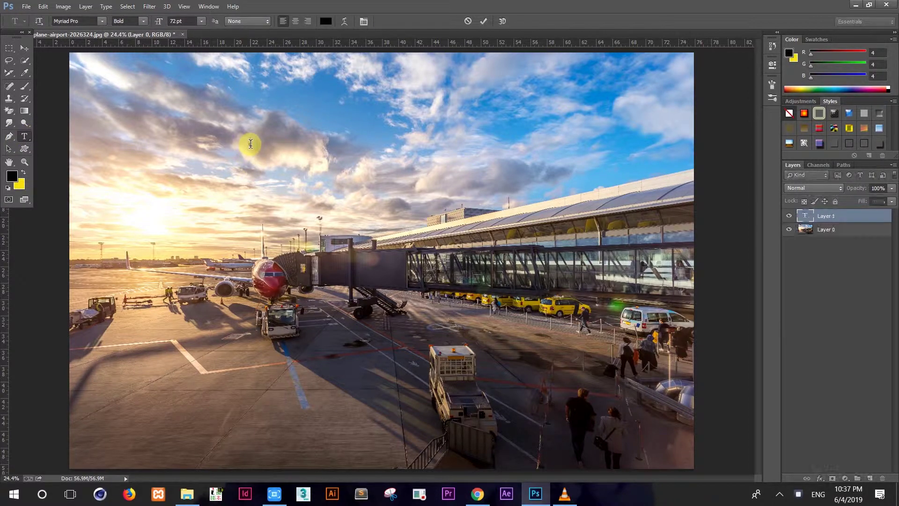
key("Caps_Lock")
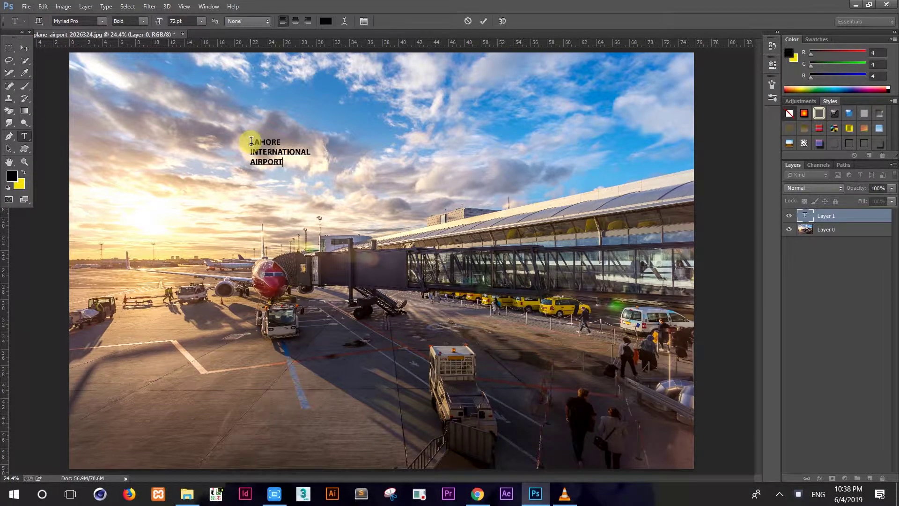
key("Caps_Lock")
key("ctrl+a")
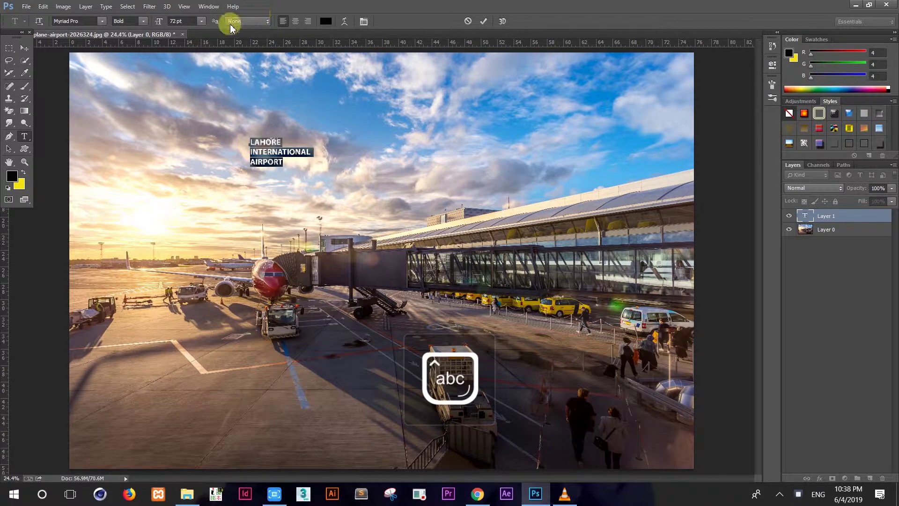
Set the airport title's font size to 555 pt and commit the text.
left_click(177, 21)
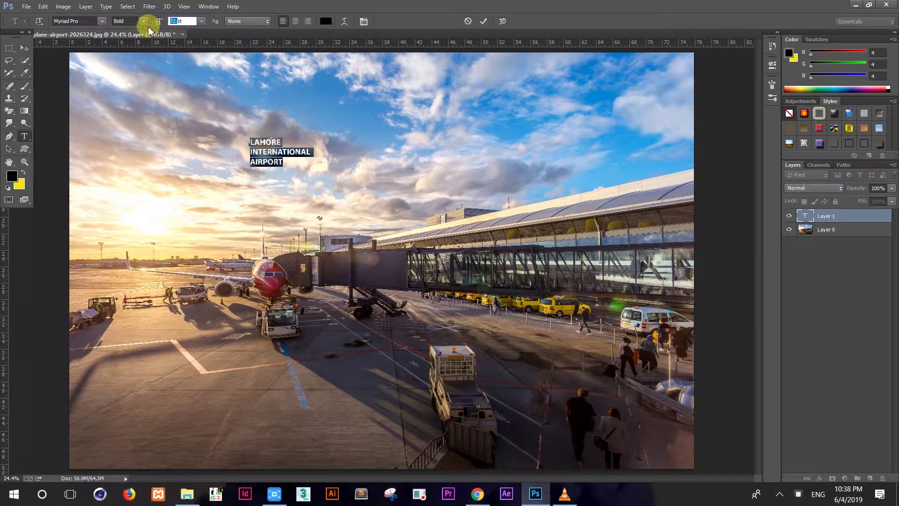
type("3")
key("Return")
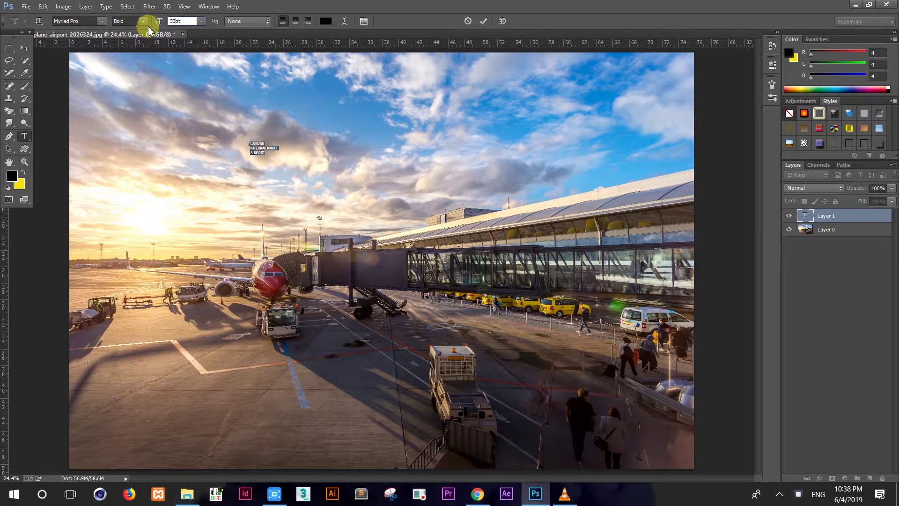
type("3")
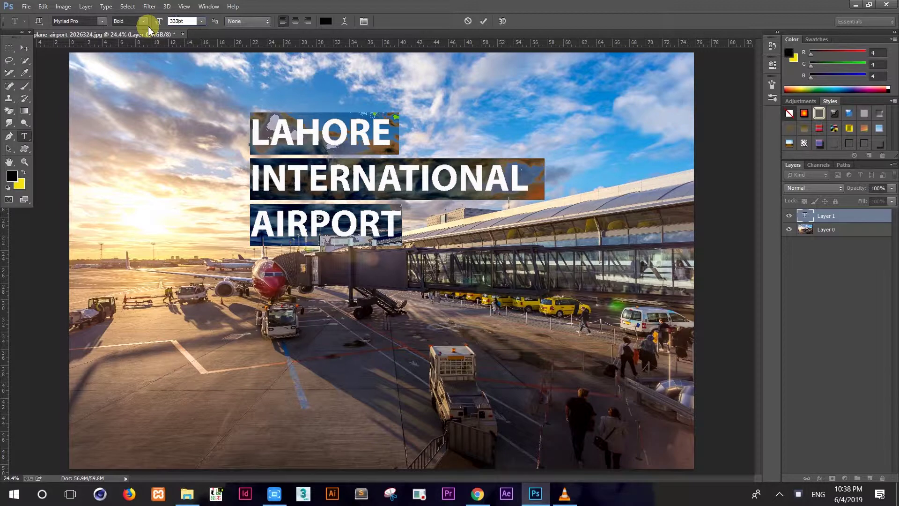
key("BackSpace")
type("444")
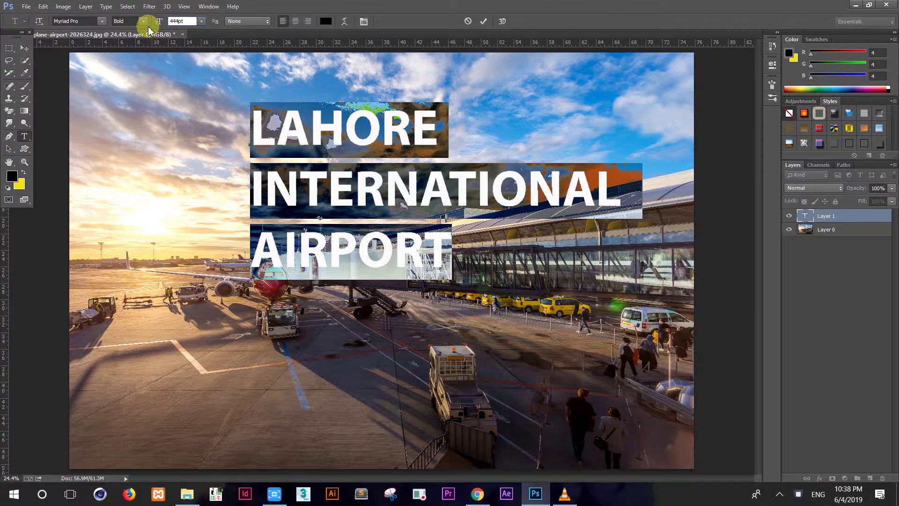
key("BackSpace")
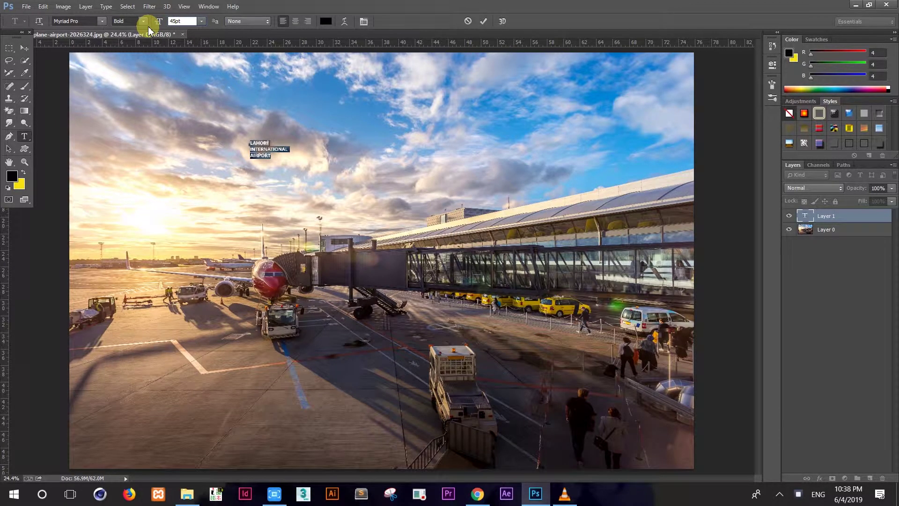
type("555")
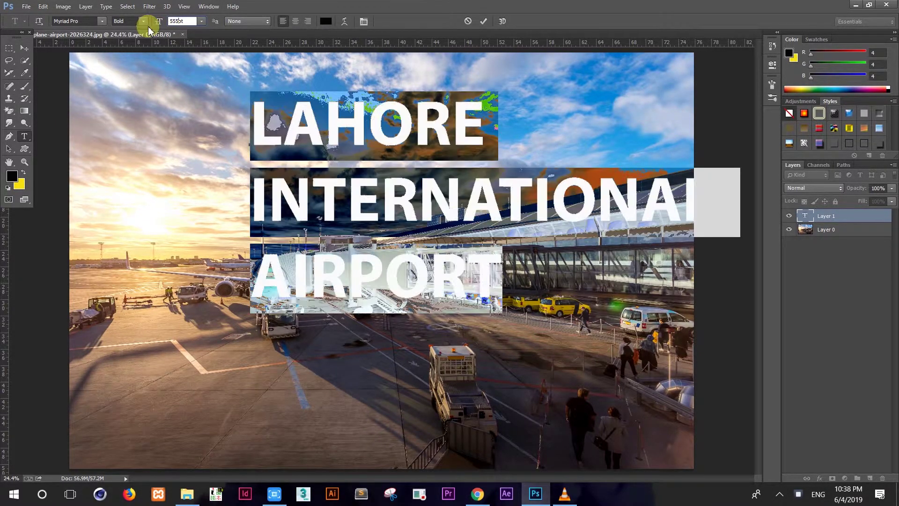
left_click(483, 21)
left_click(24, 48)
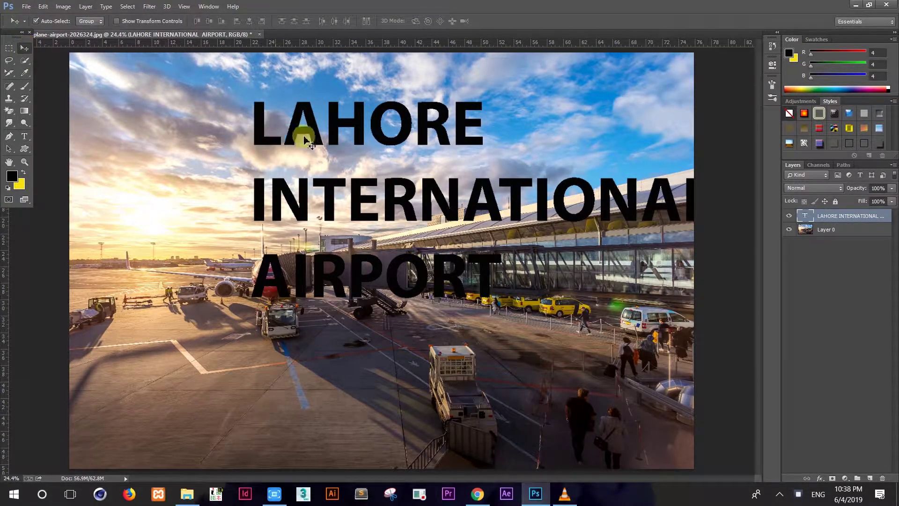
Centre-align the three lines of the LAHORE INTERNATIONAL AIRPORT text.
left_click_drag(292, 131, 210, 127)
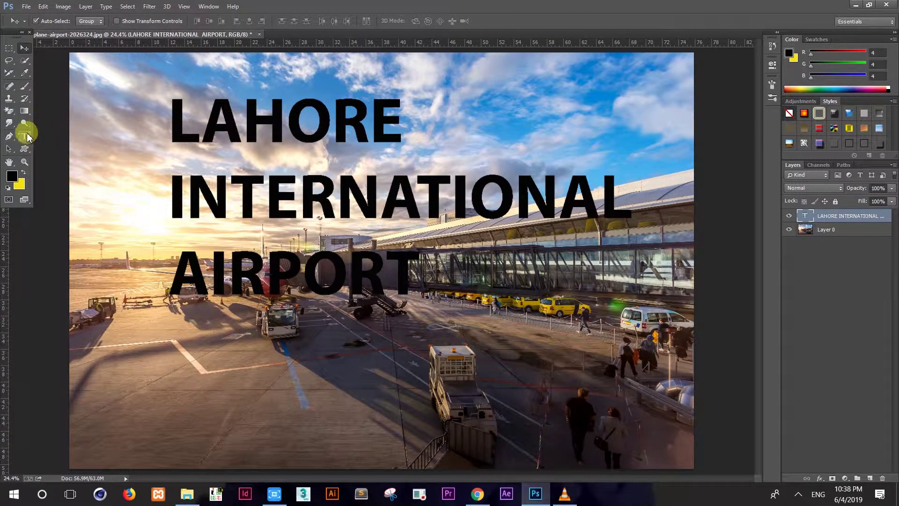
left_click(25, 135)
left_click_drag(173, 126, 419, 281)
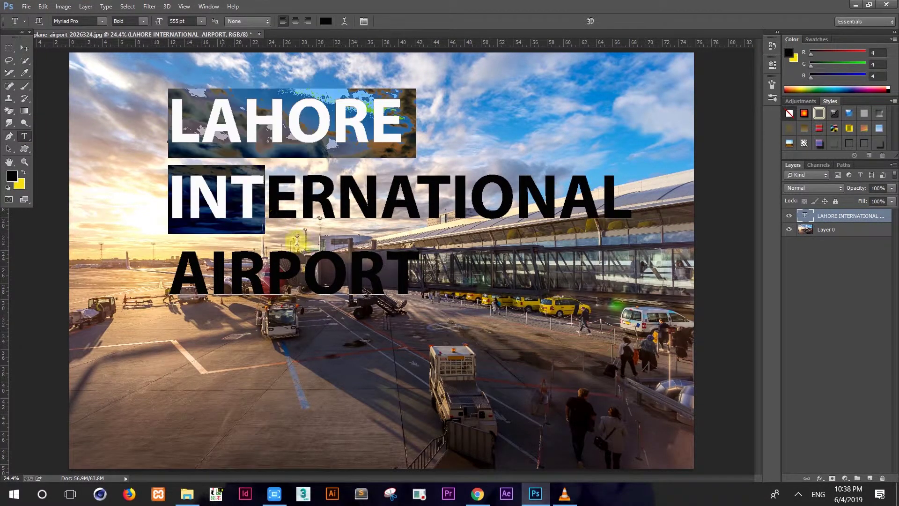
left_click(296, 21)
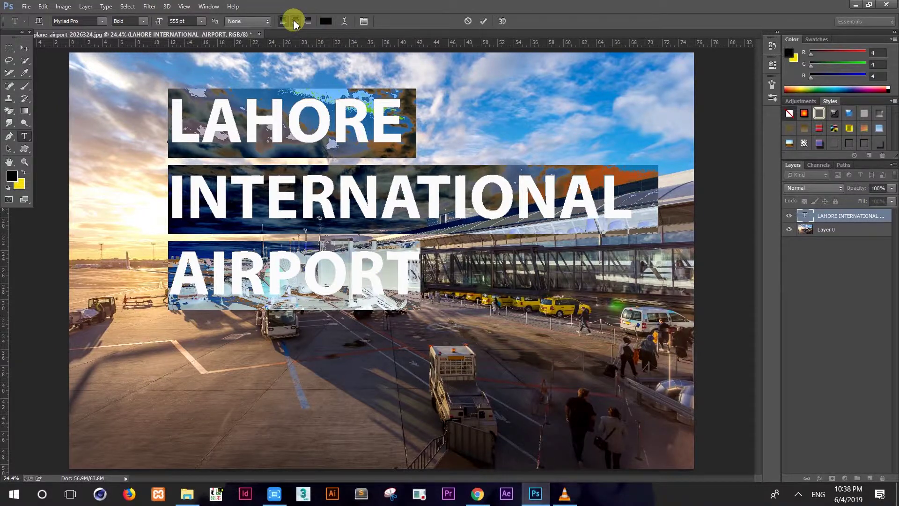
left_click(483, 21)
Move the title text block to the centre of the photo.
left_click(23, 48)
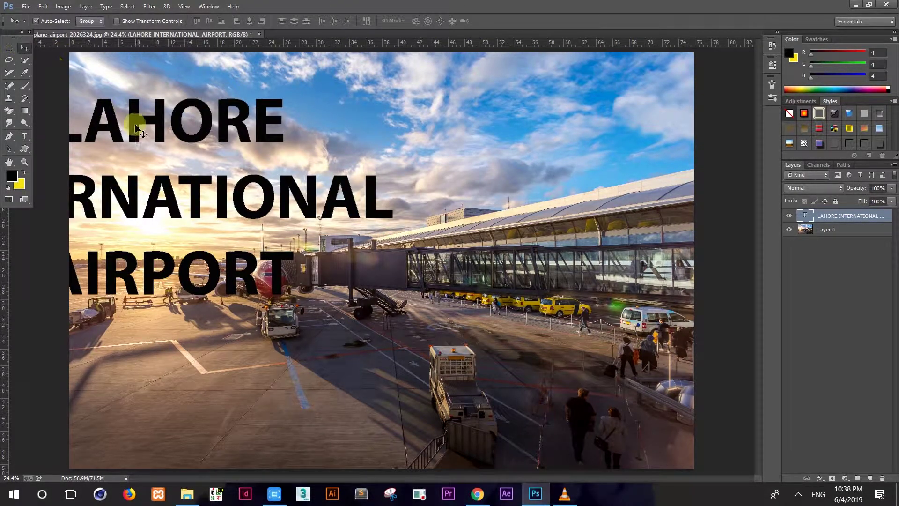
mouse_move(142, 126)
left_mouse_down()
mouse_move(364, 122)
mouse_move(355, 124)
left_mouse_up()
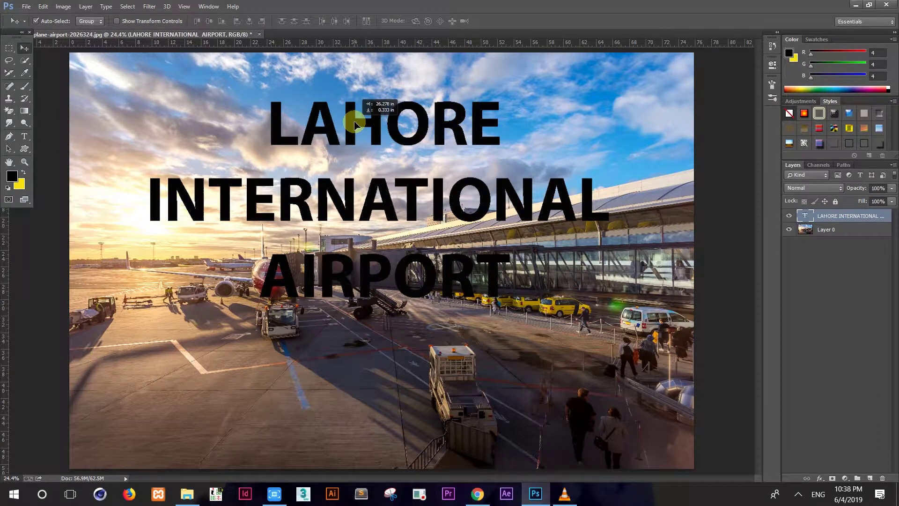
mouse_move(355, 124)
left_mouse_down()
mouse_move(343, 150)
mouse_move(351, 143)
left_mouse_up()
left_click(24, 136)
Widen the letter spacing of AIRPORT to 200 in the Character panel.
left_click(377, 277)
double_click(377, 277)
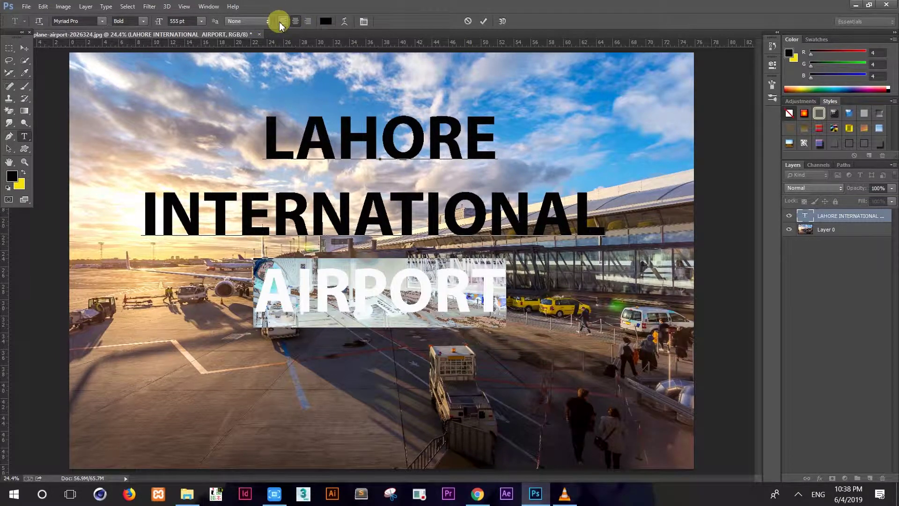
left_click(208, 6)
left_click(224, 265)
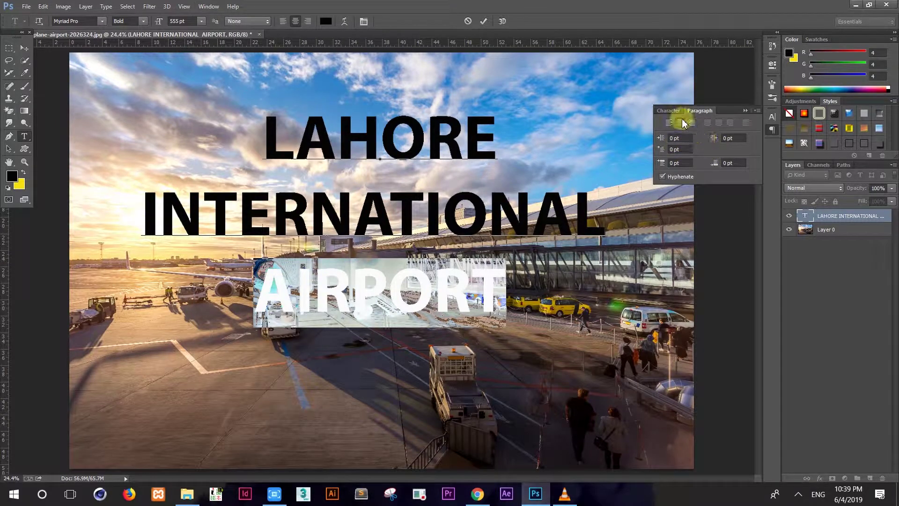
left_click(668, 110)
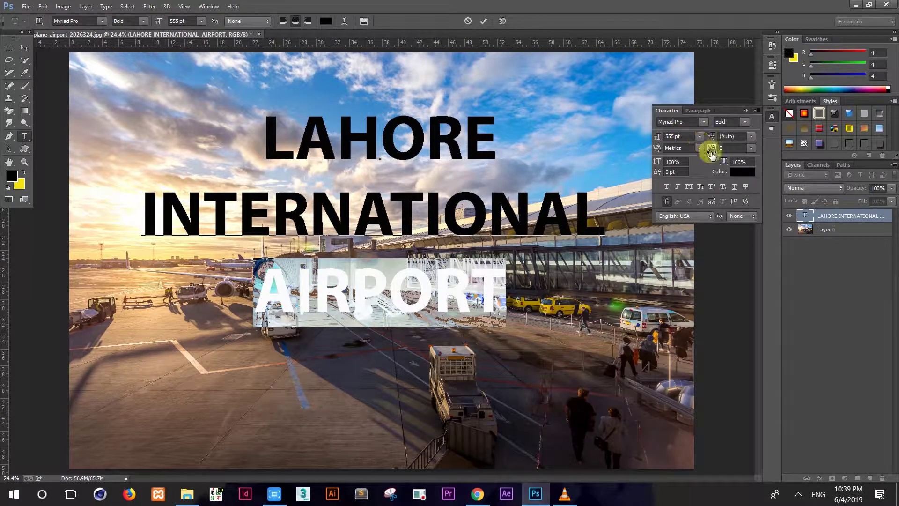
left_click(753, 149)
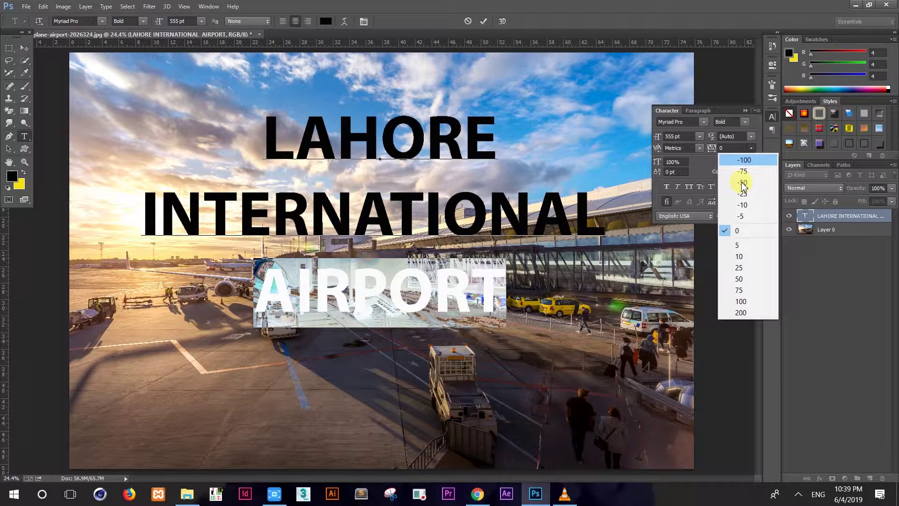
left_click(743, 262)
left_click(752, 148)
left_click(743, 290)
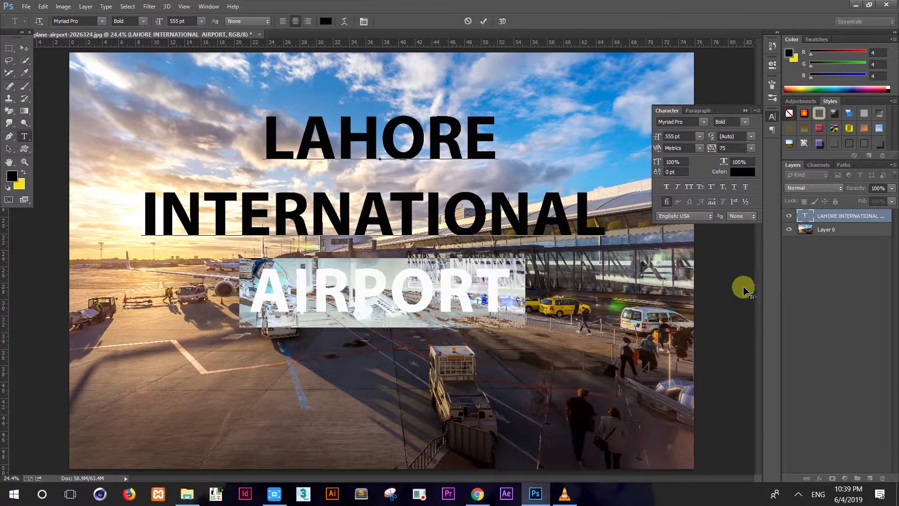
left_click(751, 148)
left_click(747, 311)
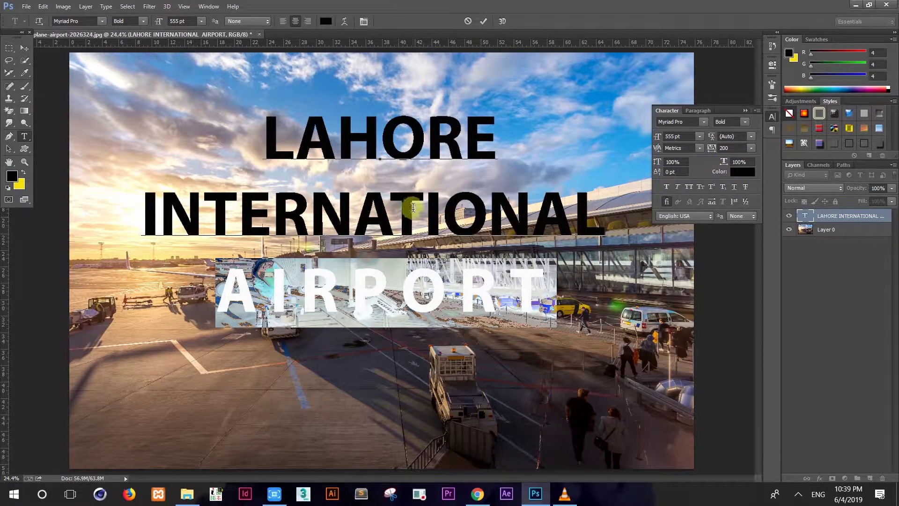
Set LAHORE's letter spacing to 200 as well and commit the text.
double_click(377, 137)
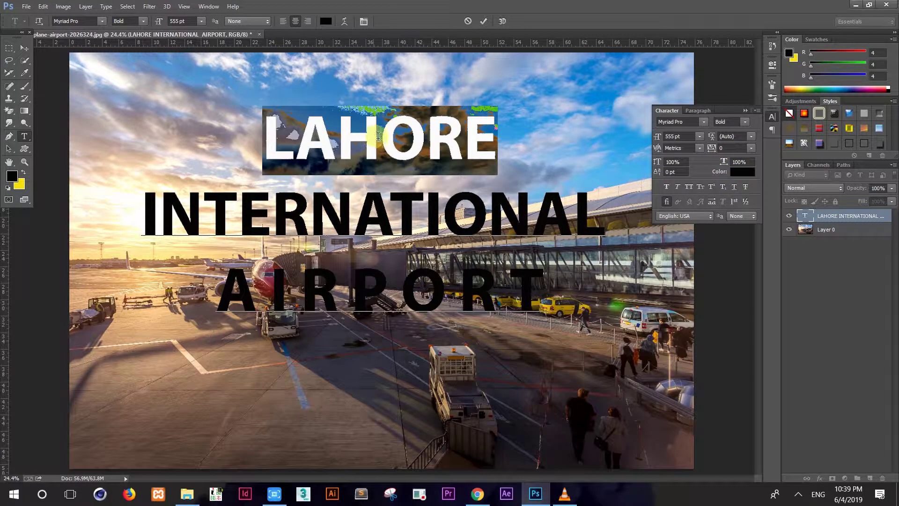
left_click(750, 149)
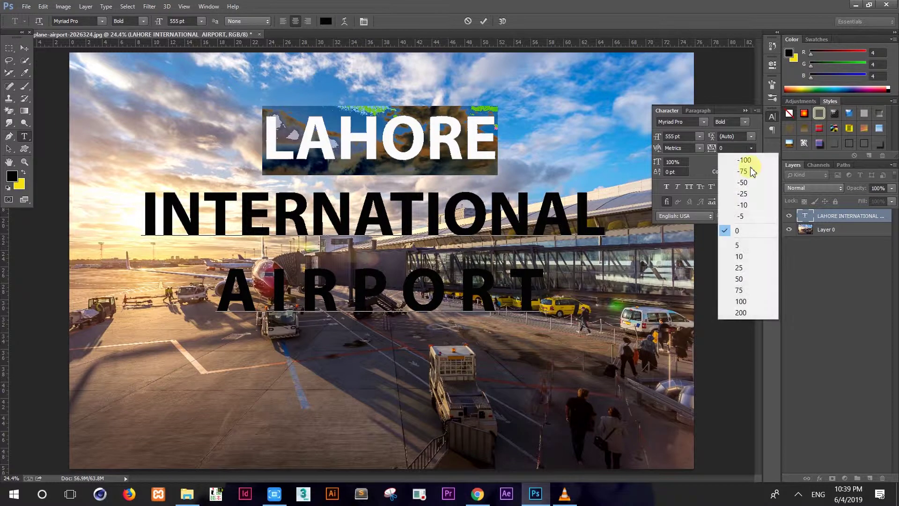
left_click(743, 311)
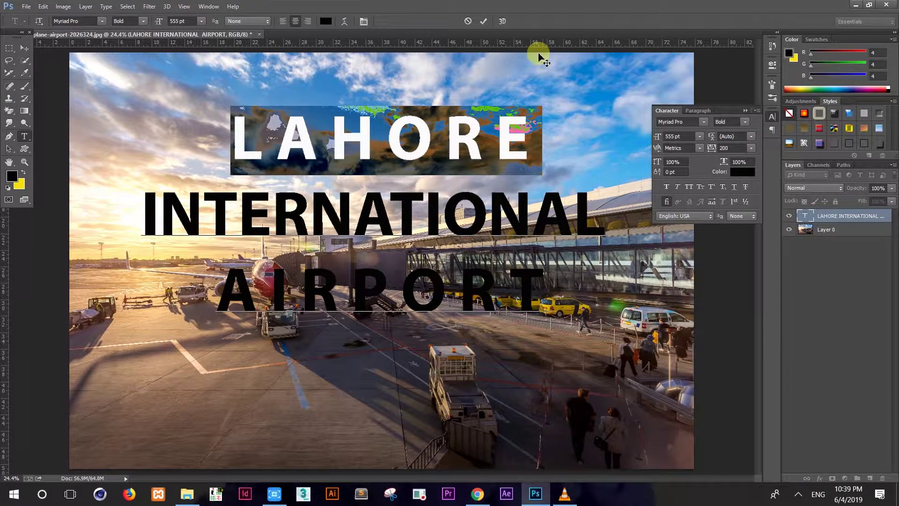
left_click(483, 21)
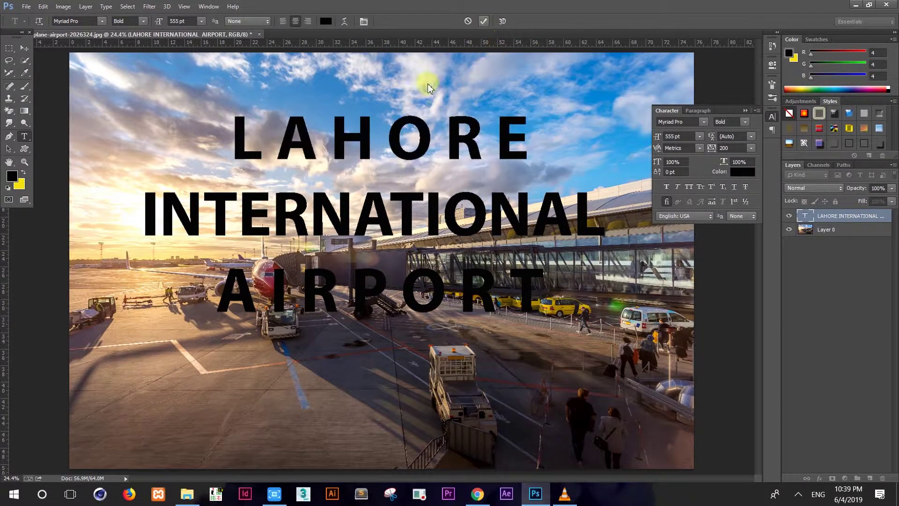
left_click(25, 48)
Move Layer 0 above the text and clip it into the title letters.
left_click(746, 110)
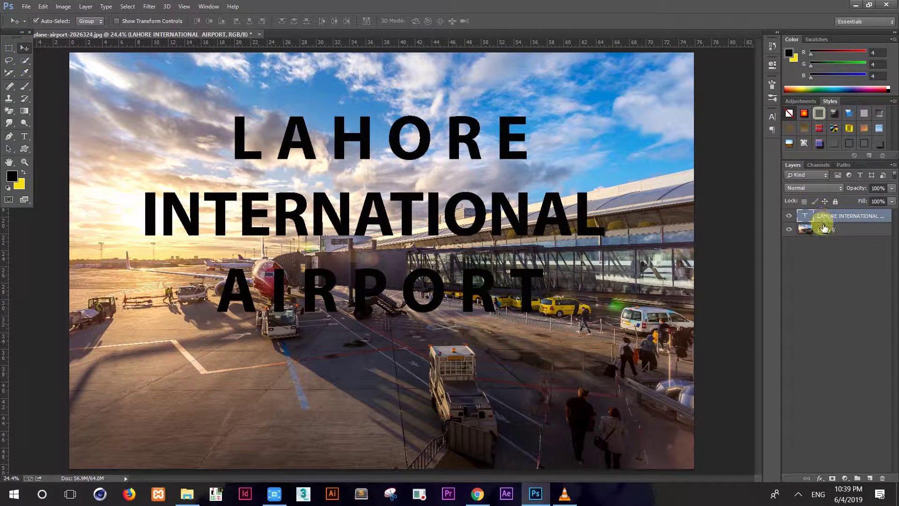
left_click_drag(823, 228, 825, 214)
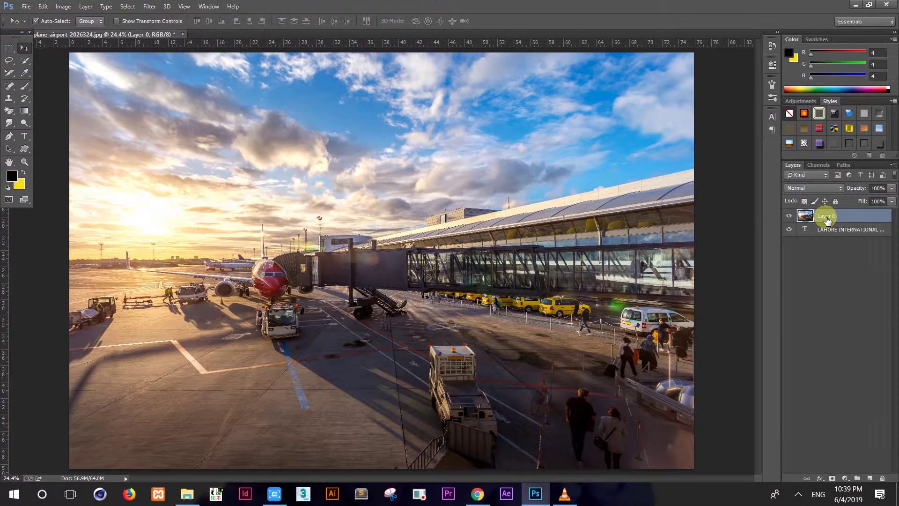
right_click(827, 219)
left_click(604, 211)
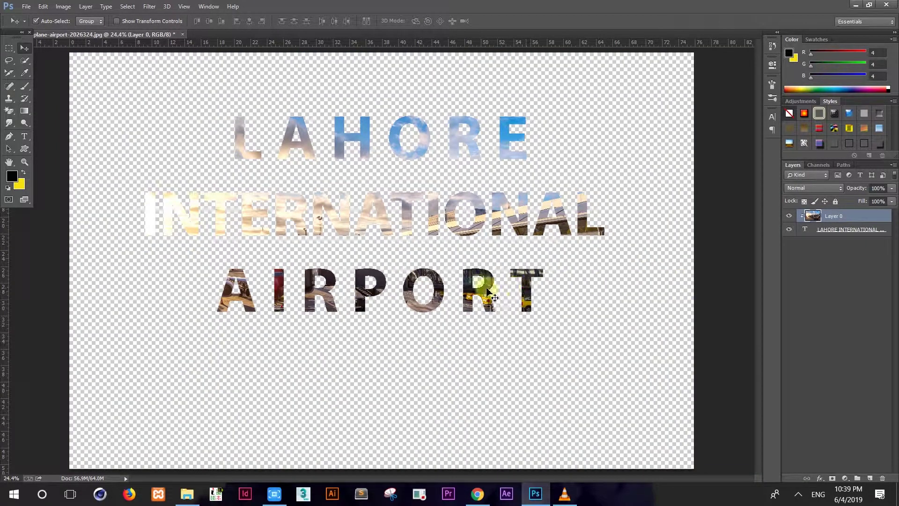
left_click_drag(490, 293, 485, 291)
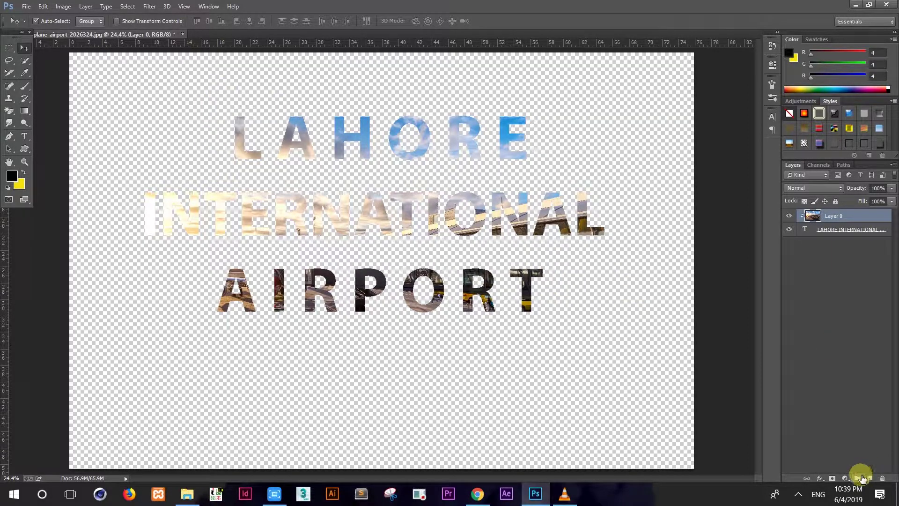
left_click(870, 478)
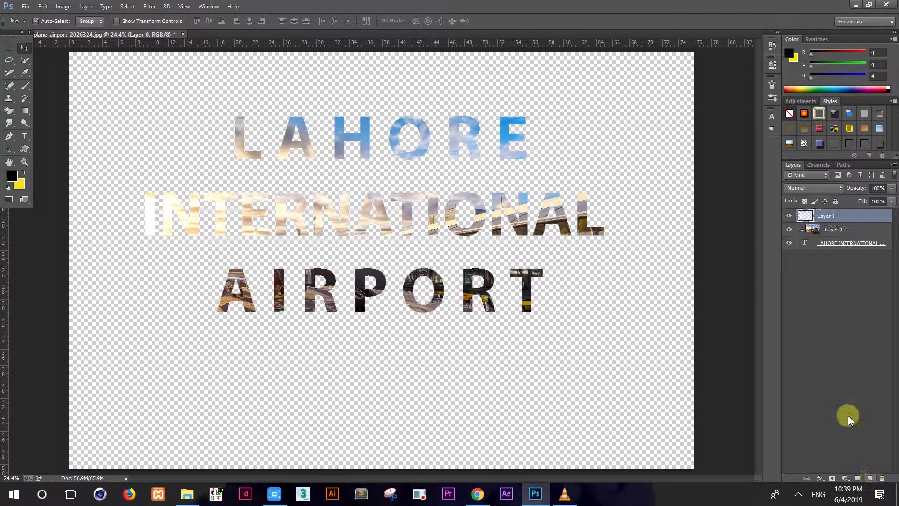
Place the new layer below the text and fill it with white.
left_click_drag(833, 224, 824, 251)
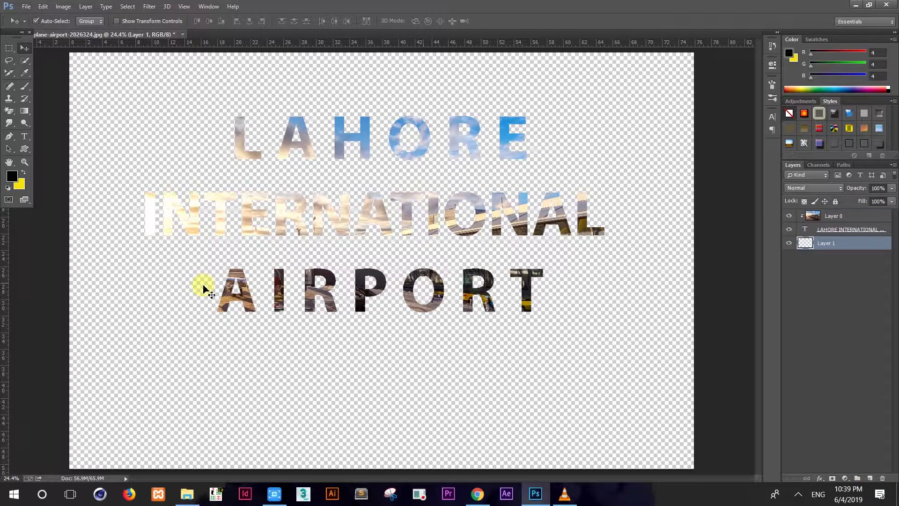
left_click(20, 185)
left_click_drag(427, 231, 408, 126)
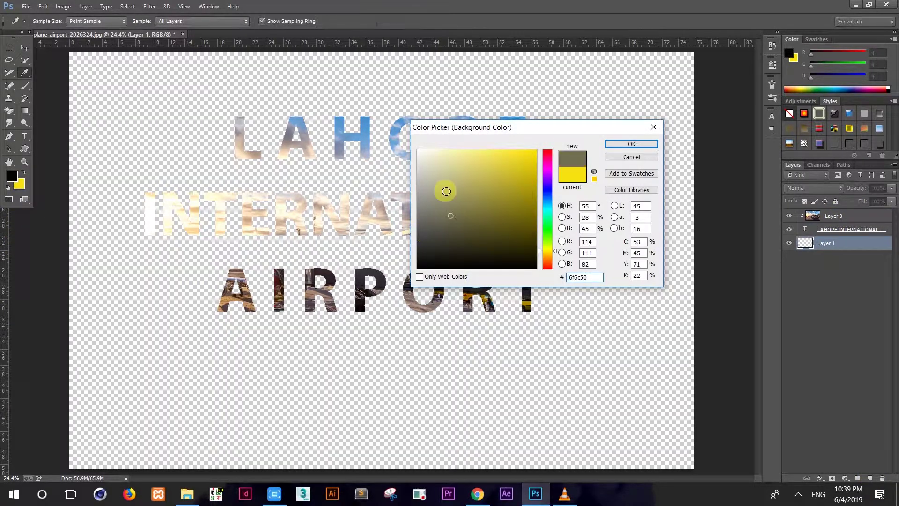
left_click(634, 148)
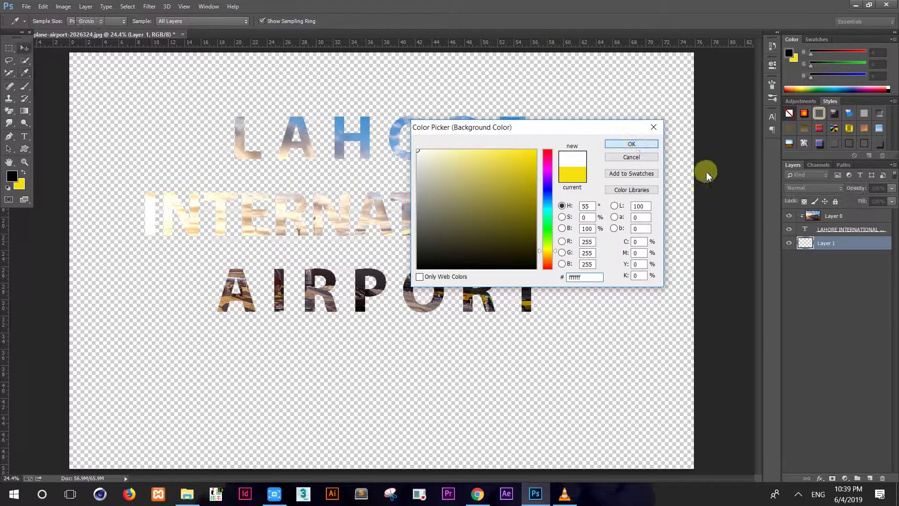
key("ctrl+BackSpace")
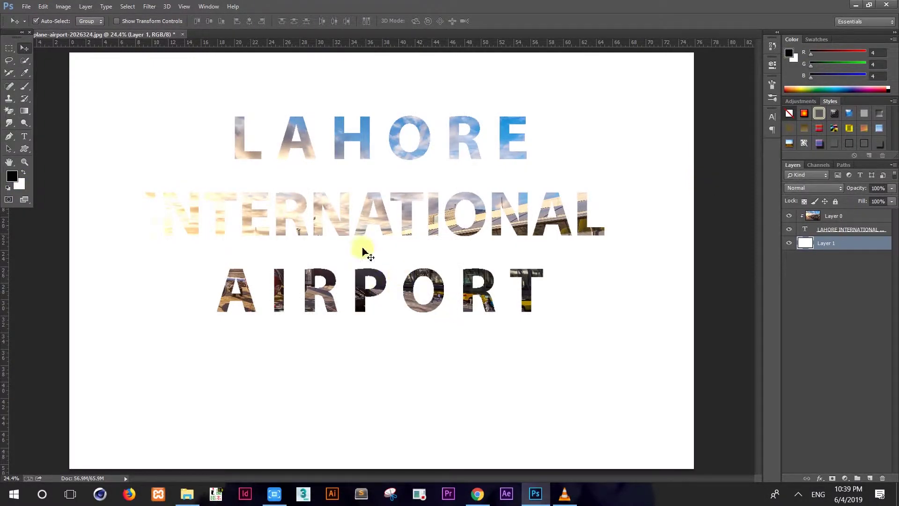
left_click(834, 217)
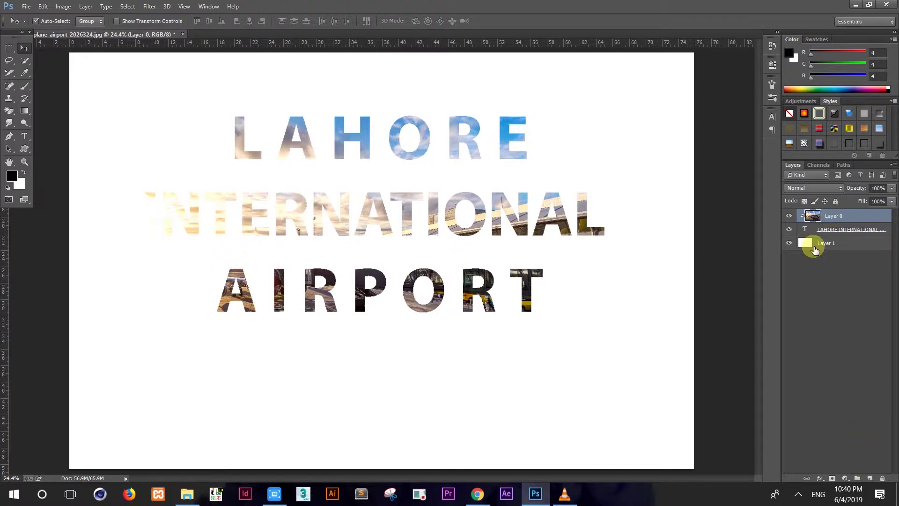
left_click(826, 265)
Draw a small airplane custom shape over AIRPORT's O, above the text layer.
left_click(837, 230)
left_click(25, 148)
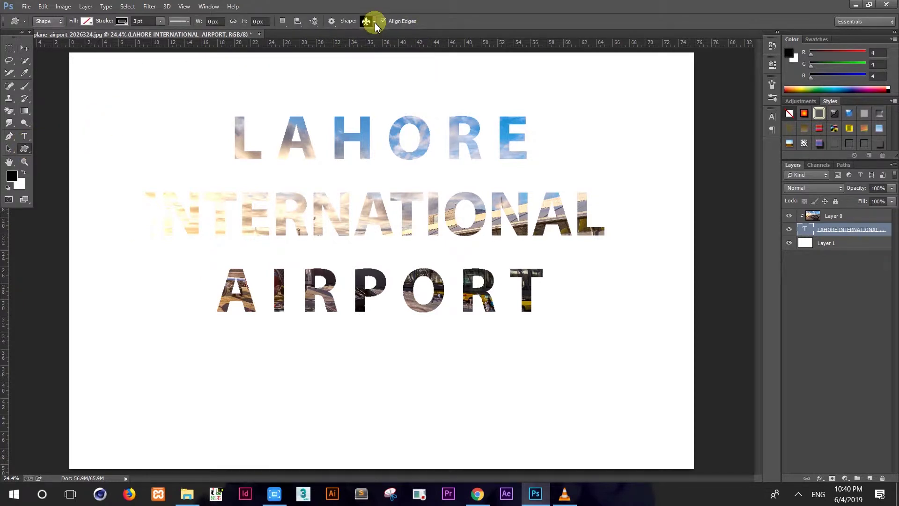
left_click(375, 23)
left_click_drag(407, 53, 414, 77)
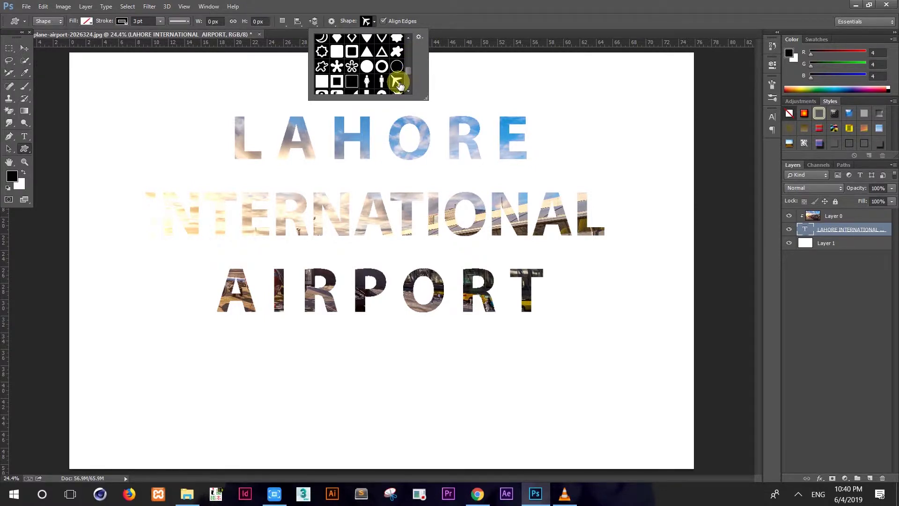
left_click_drag(420, 287, 432, 300)
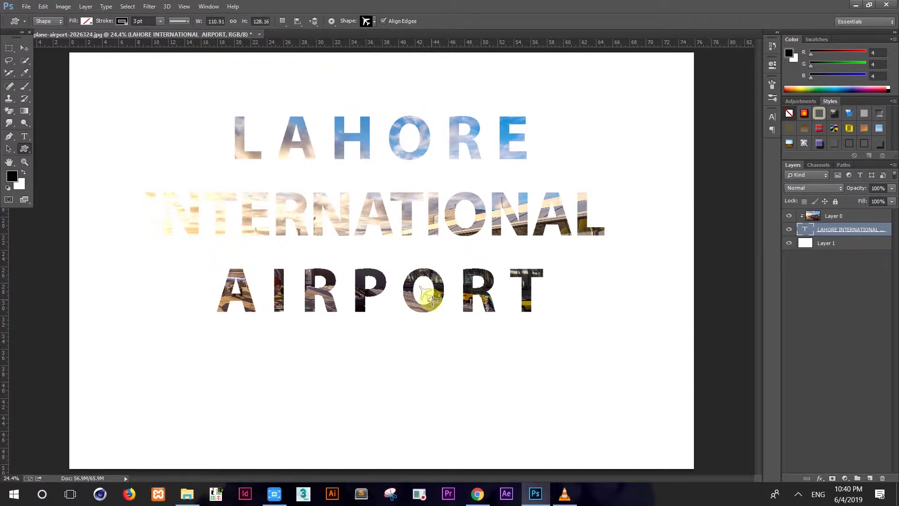
left_click(24, 47)
left_click(424, 294)
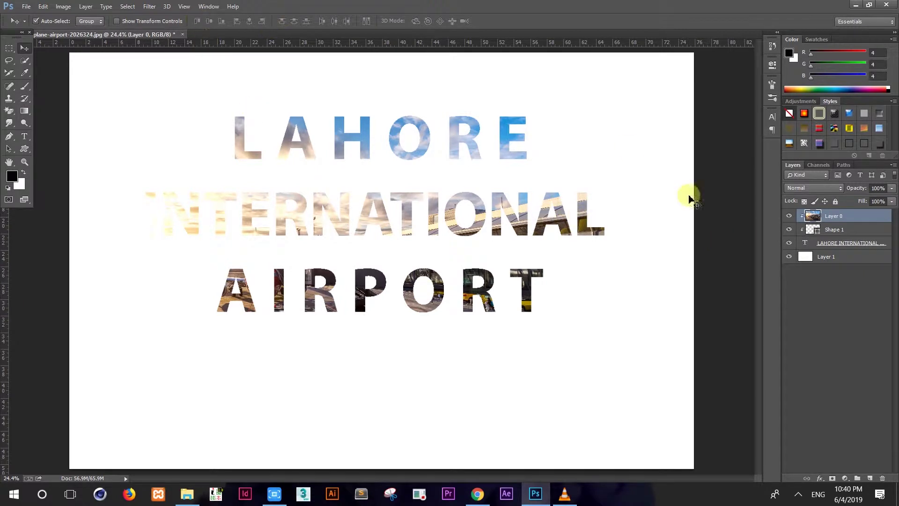
left_click(830, 234)
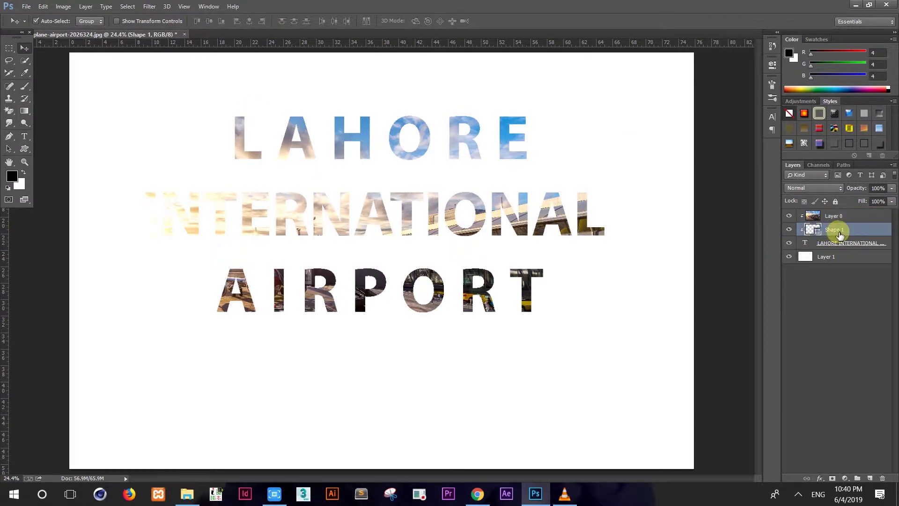
Delete Shape 1 and draw a large airplane shape spanning the whole title.
key("Delete")
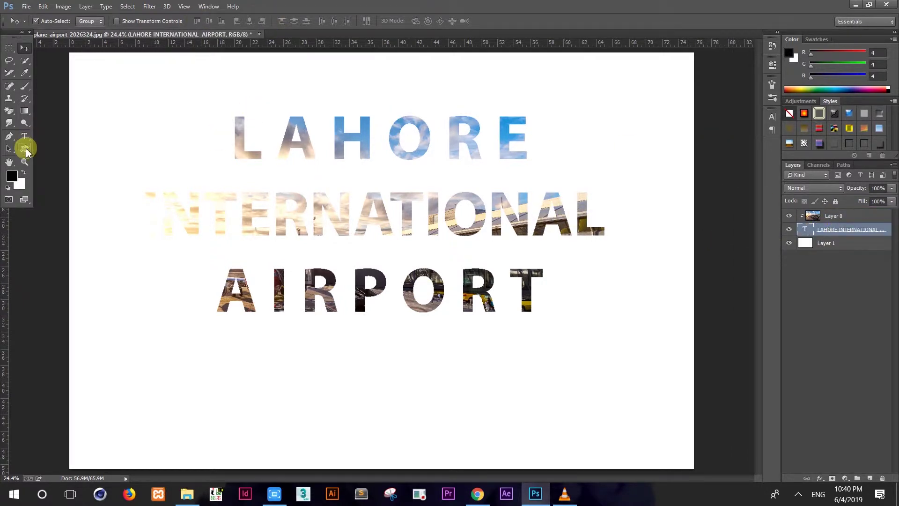
left_click(25, 149)
left_click(365, 22)
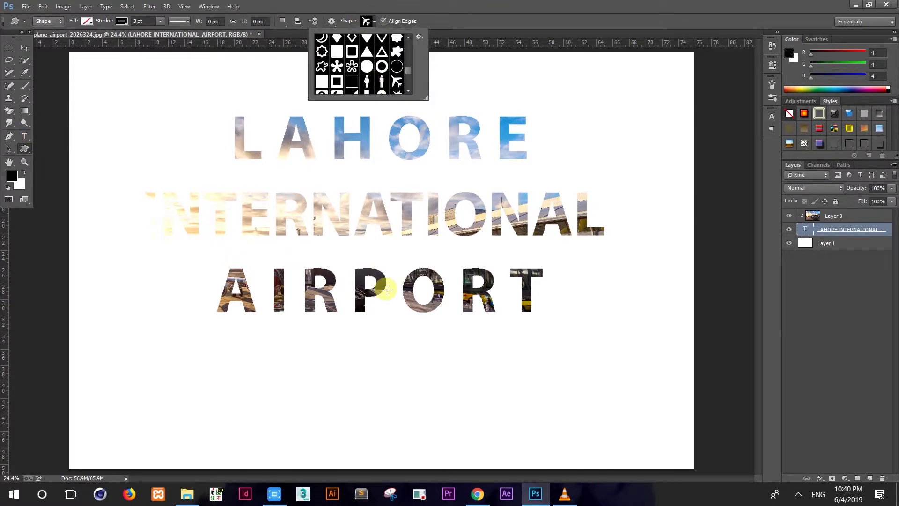
double_click(396, 81)
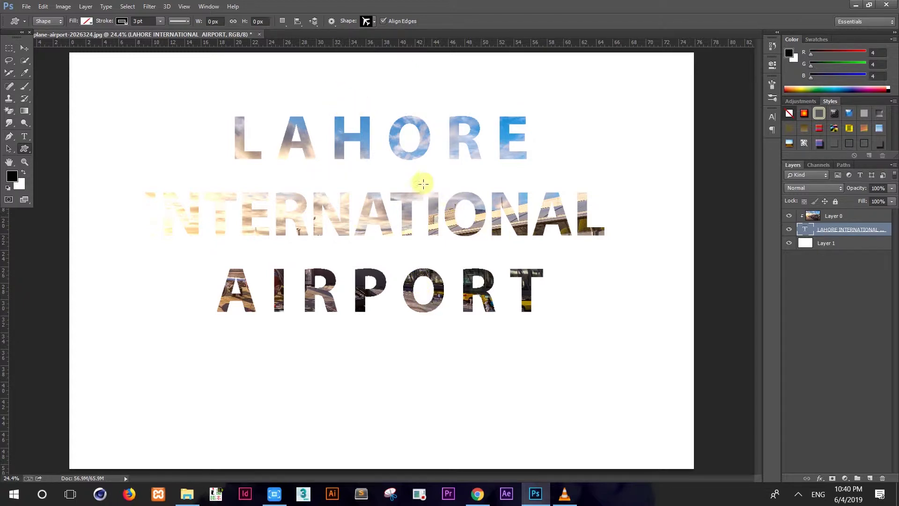
left_click_drag(209, 120, 600, 392)
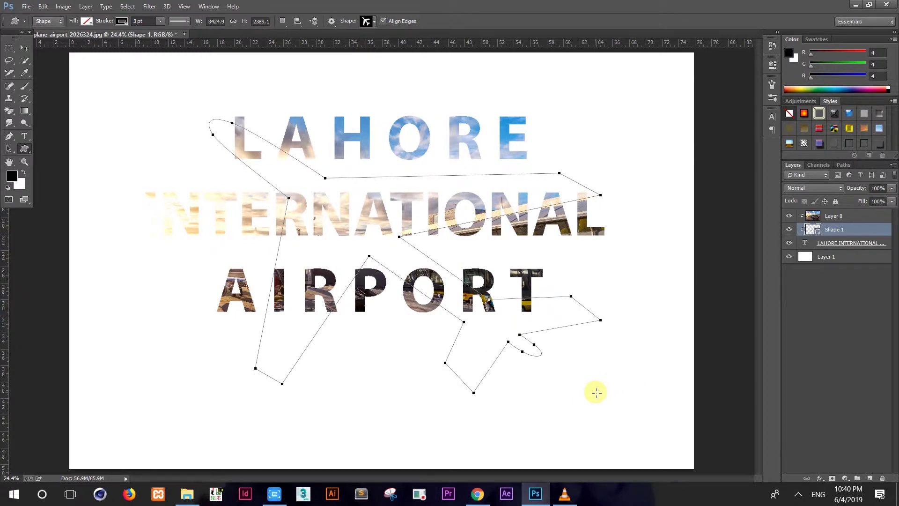
Try a solid green fill and a yellow outline on the airplane shape.
left_click(162, 22)
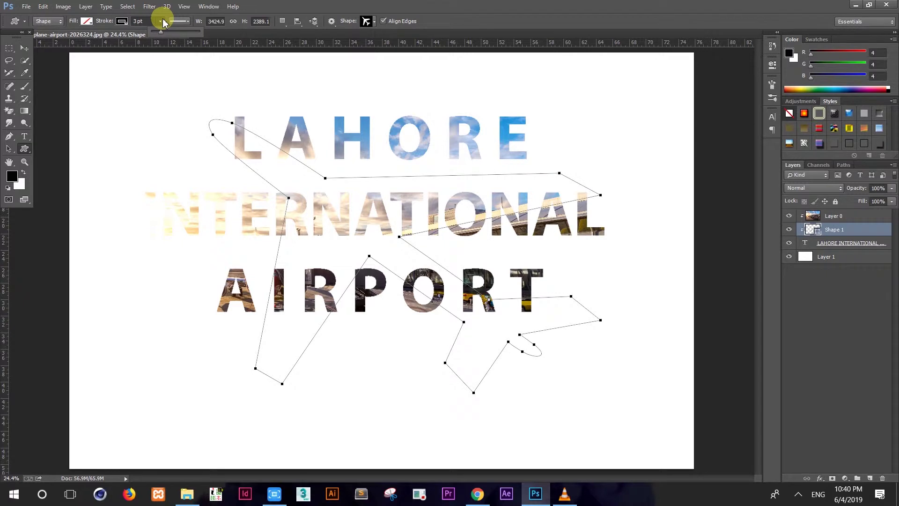
left_click(89, 22)
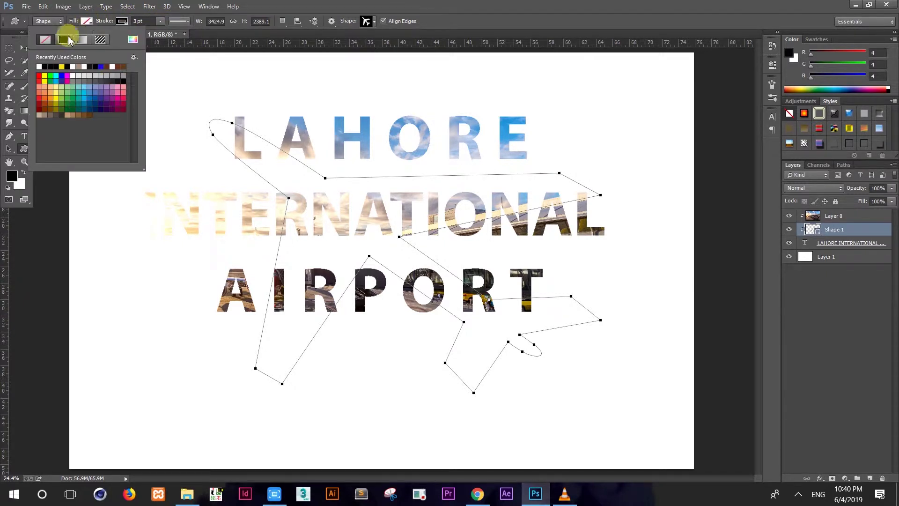
left_click(63, 40)
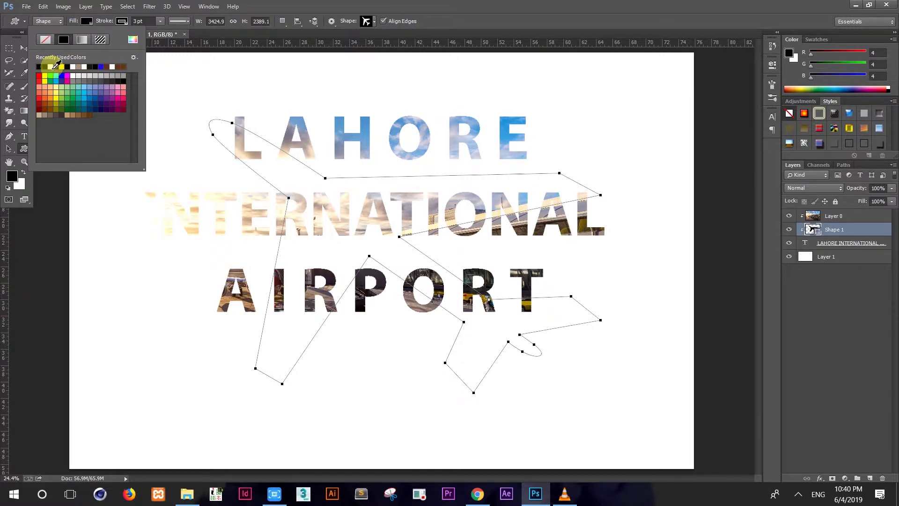
left_click(75, 94)
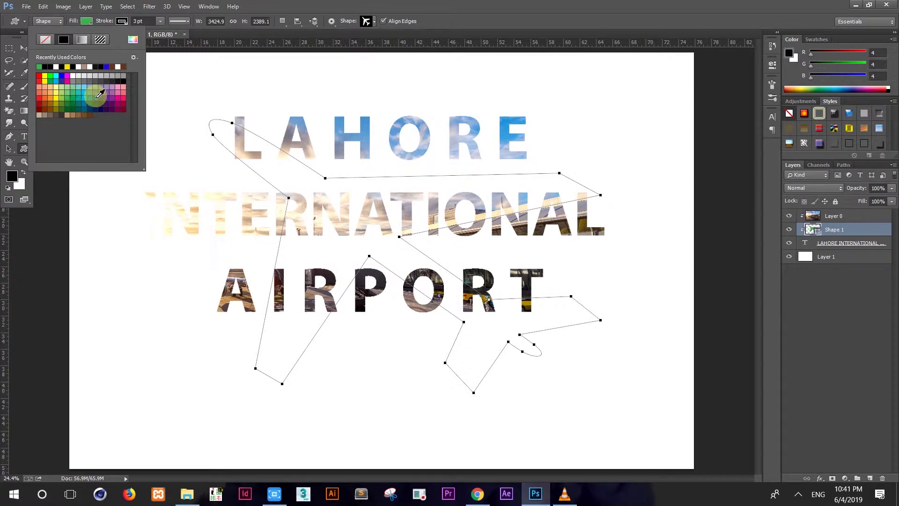
left_click(128, 22)
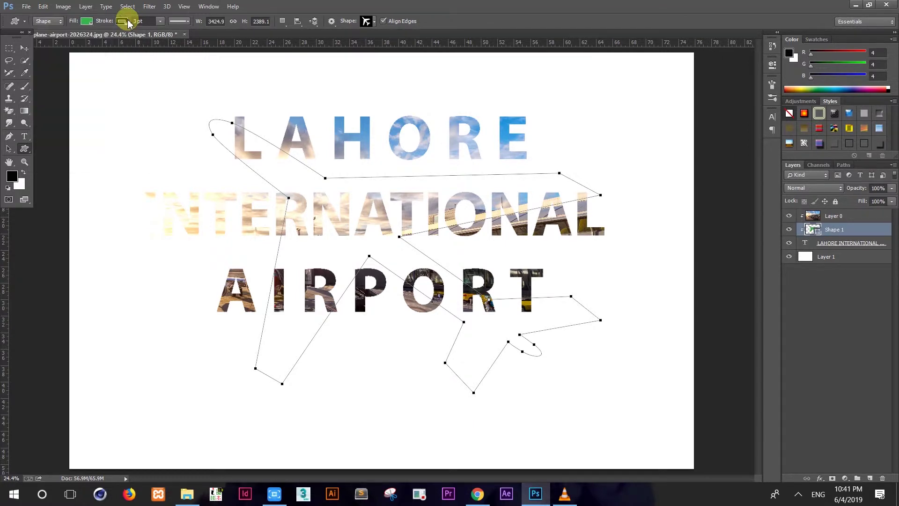
left_click(125, 21)
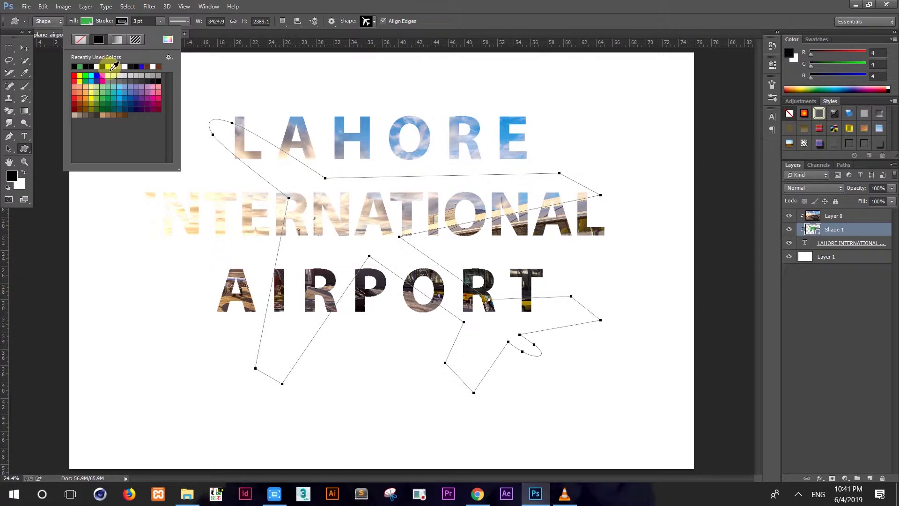
left_click(108, 65)
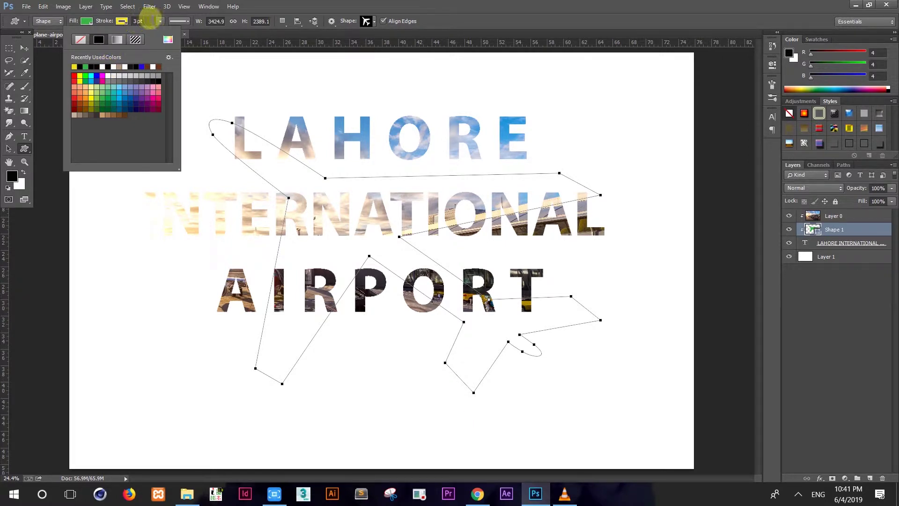
left_click(159, 23)
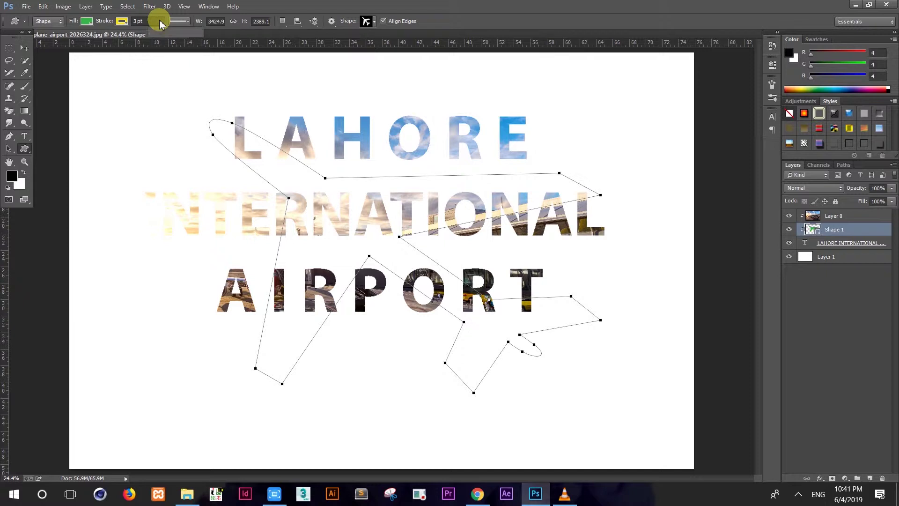
Remove the airplane's outline and set its fill to light blue.
left_click(121, 21)
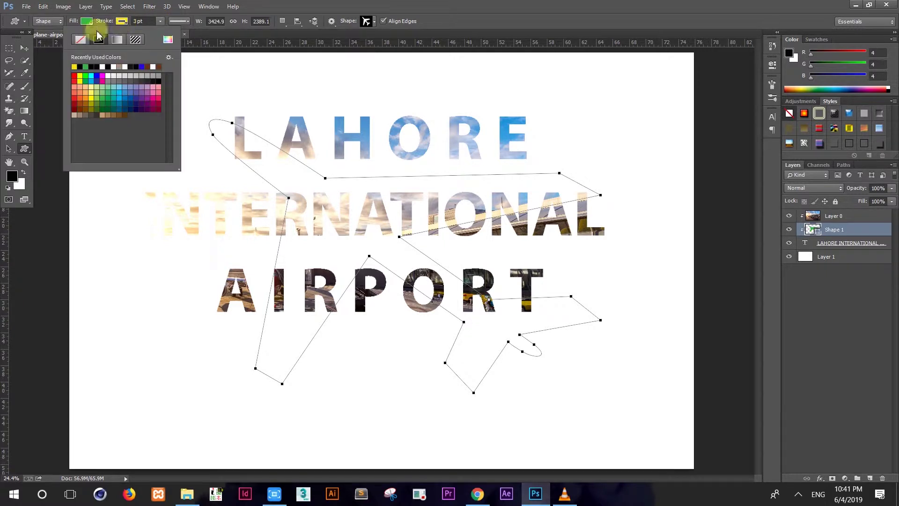
left_click(80, 42)
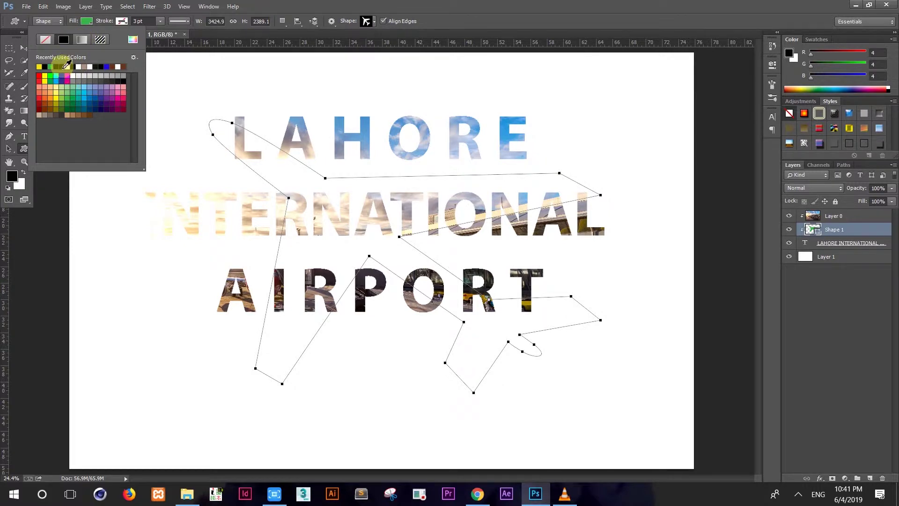
left_click(84, 86)
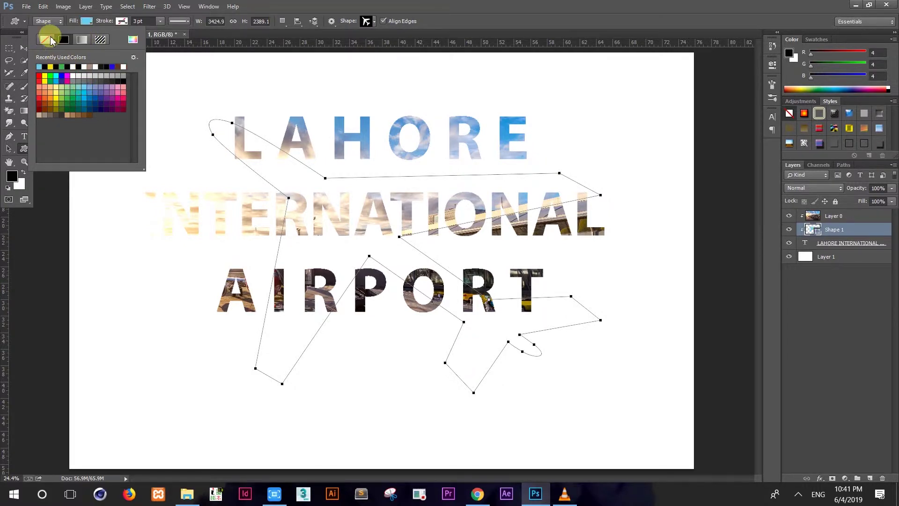
left_click(51, 41)
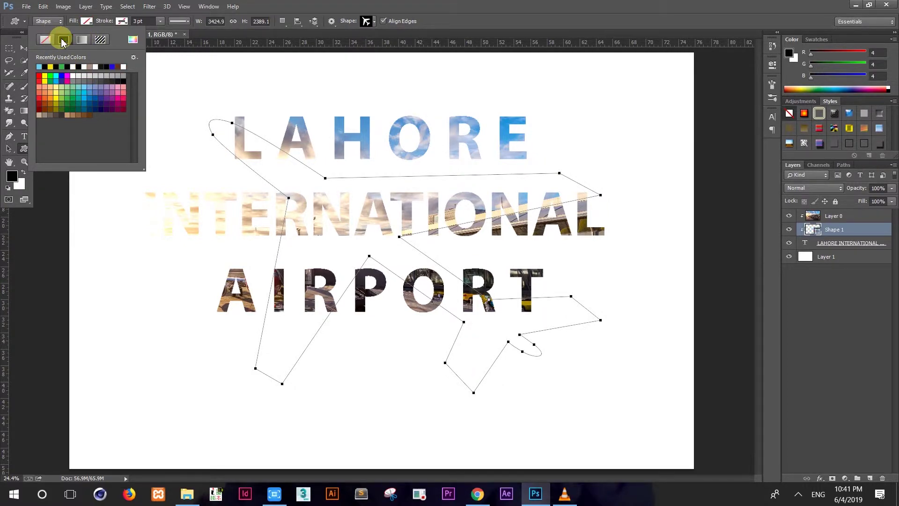
left_click(63, 41)
left_click(86, 85)
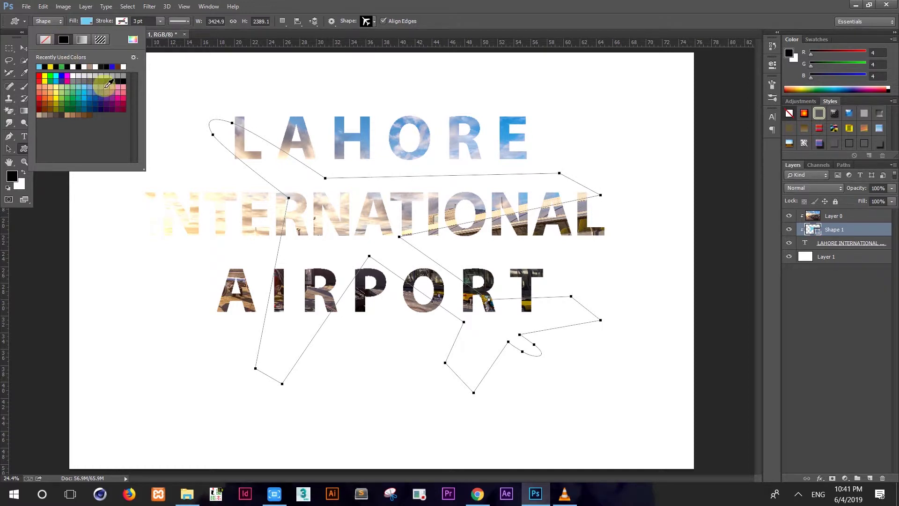
left_click(24, 48)
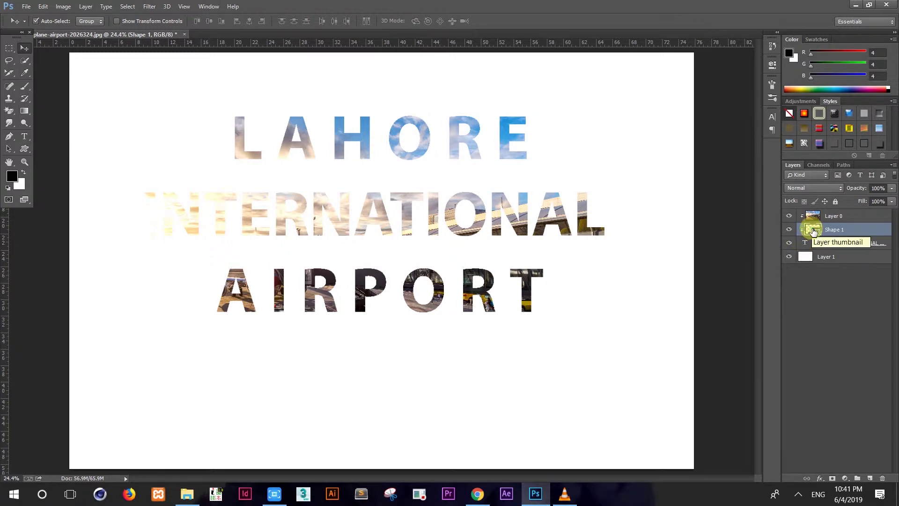
Add a new layer group and drag Layer 0 to the top of the stack.
left_click(870, 478)
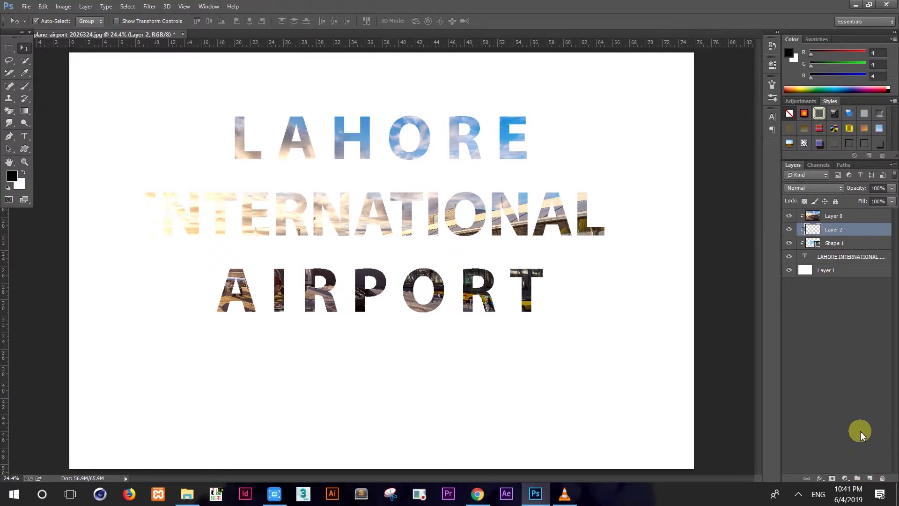
key("Delete")
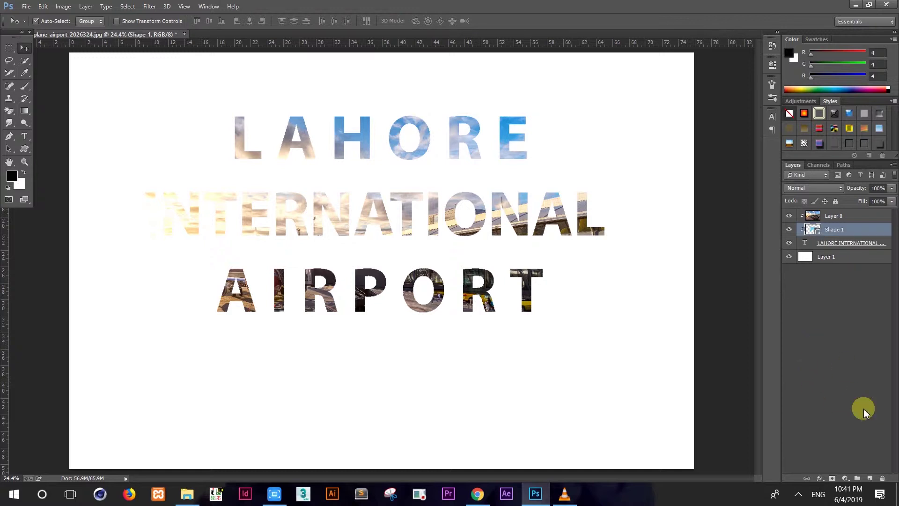
left_click(857, 479)
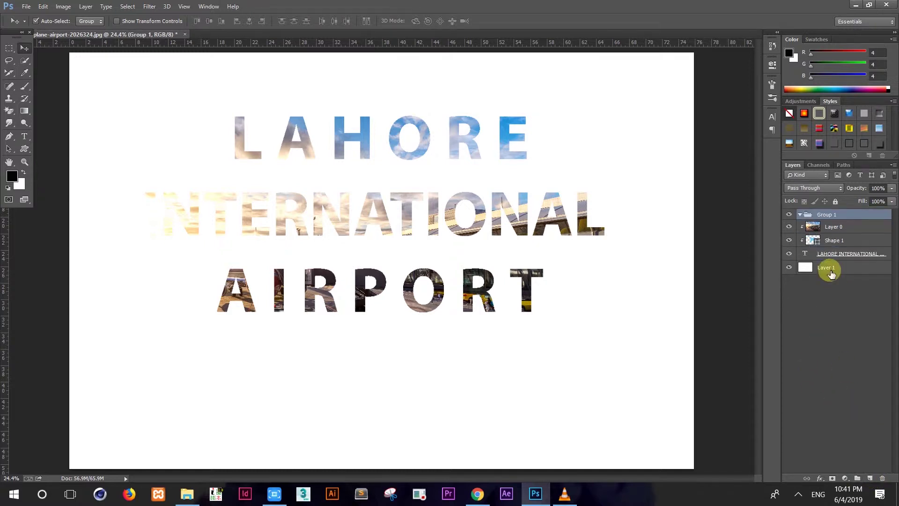
left_click_drag(825, 219, 822, 258)
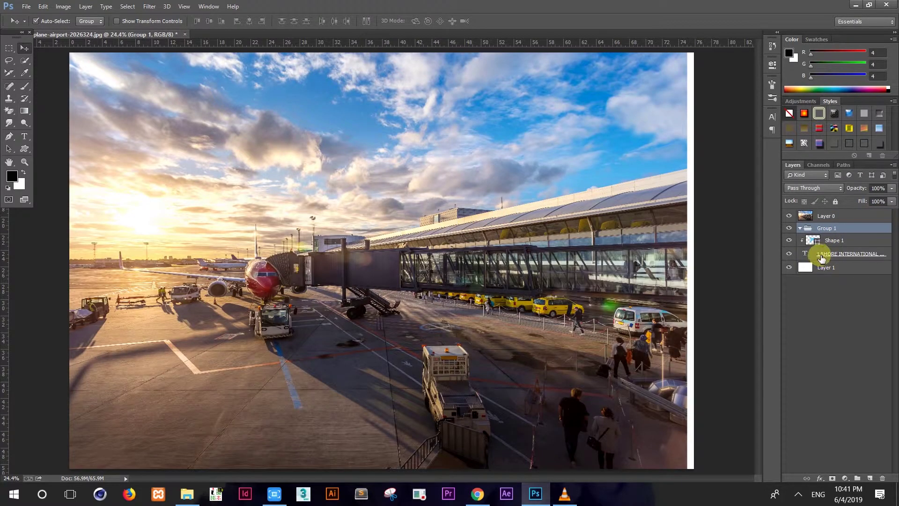
Select the airplane shape layer and dismiss its blending options unchanged.
left_click(822, 258)
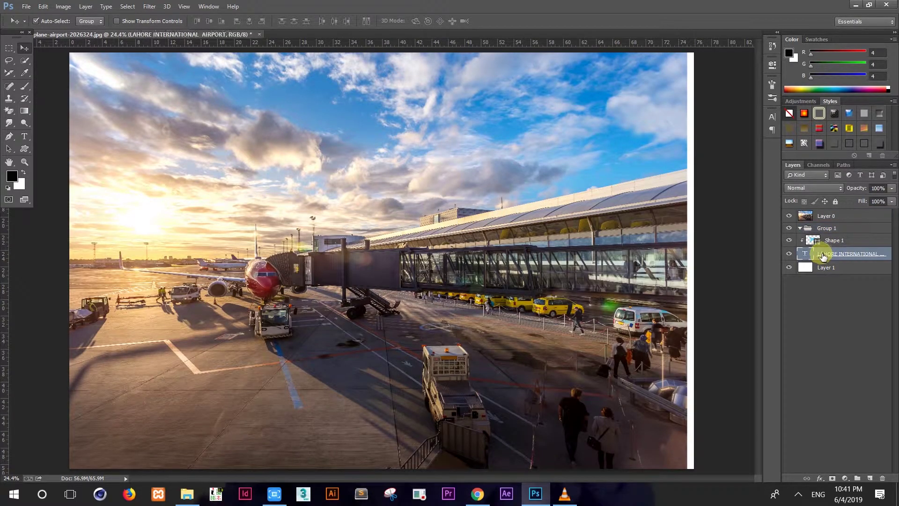
left_click(825, 242)
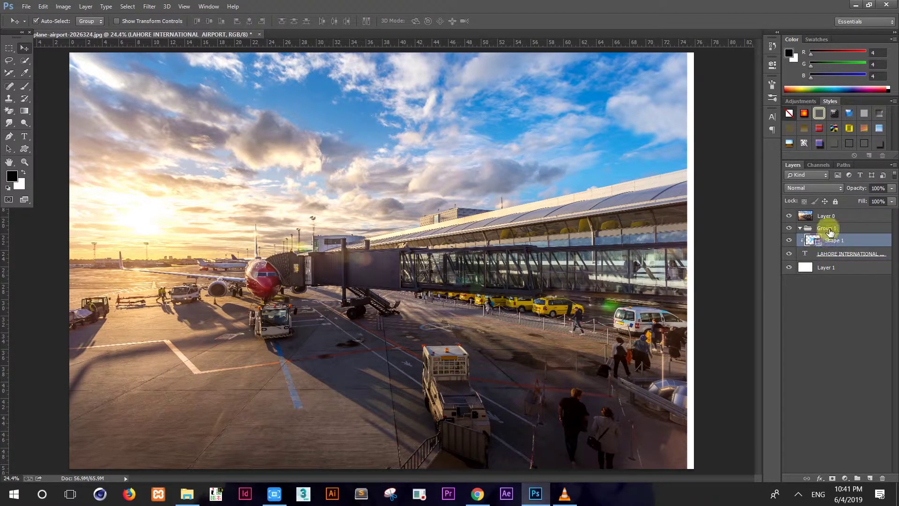
double_click(827, 226)
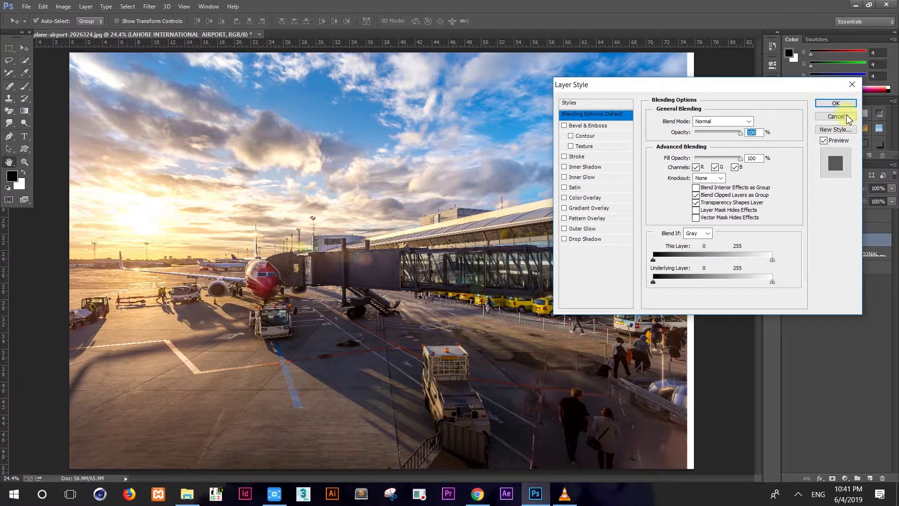
key("Escape")
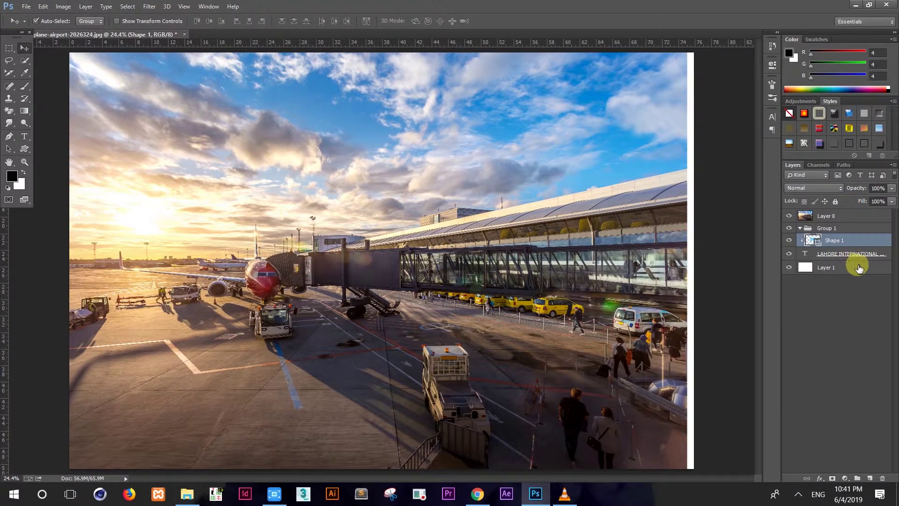
Move Shape 1 and the title text layer into Group 1.
left_click(872, 253, "shift")
mouse_move(857, 239)
left_mouse_down()
mouse_move(840, 228)
mouse_move(840, 236)
left_mouse_up()
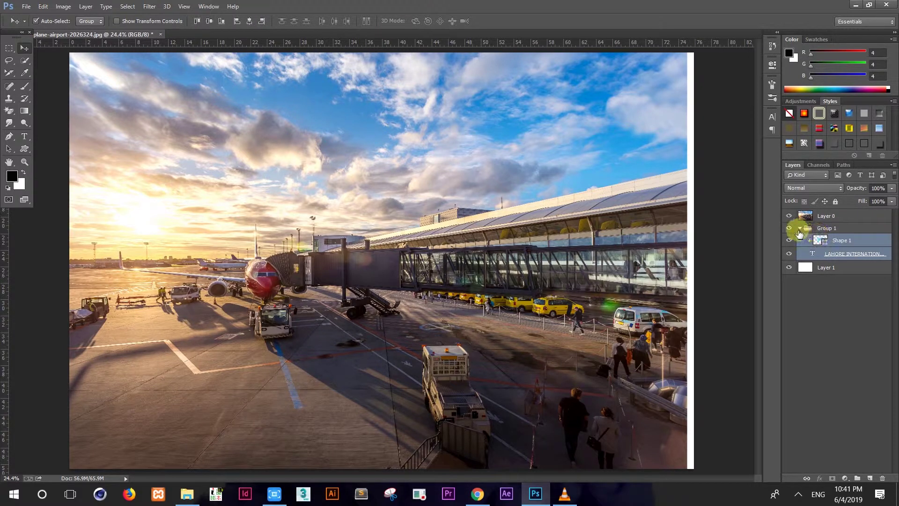
left_click(804, 231)
left_click(802, 229)
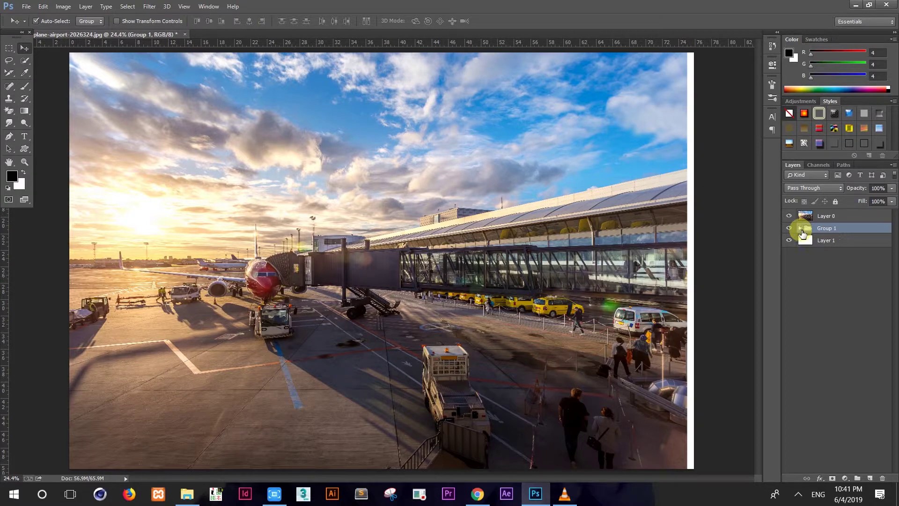
left_click(833, 279)
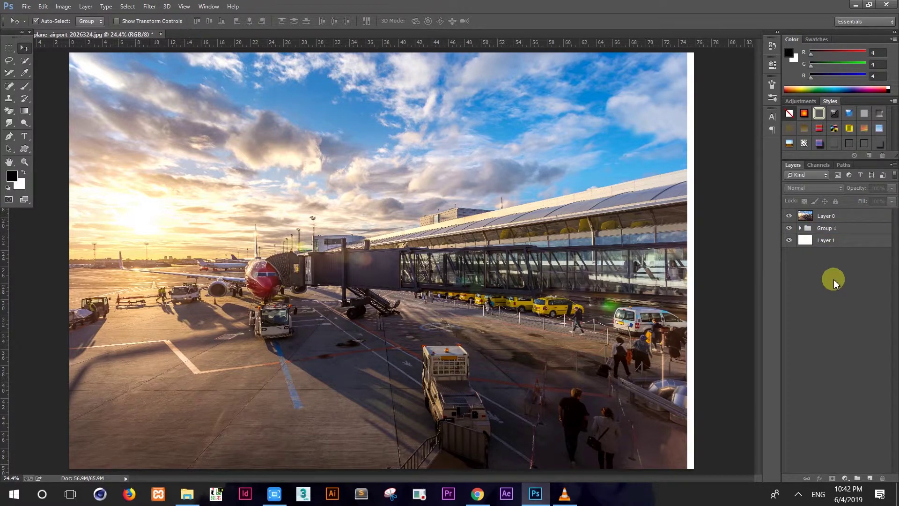
Clip the airport photo layer (Layer 0) to Group 1 with Create Clipping Mask.
left_click(820, 231)
left_click(819, 218)
right_click(819, 216)
left_click(645, 215)
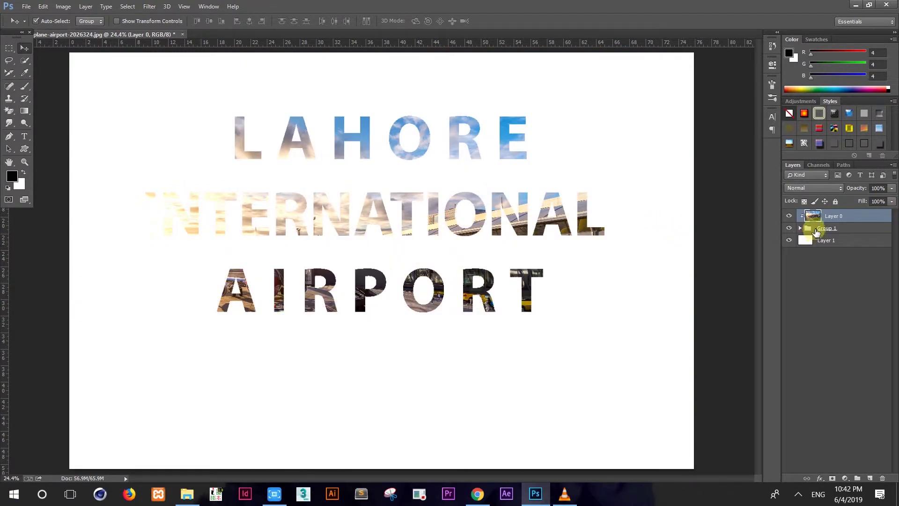
left_click(800, 229)
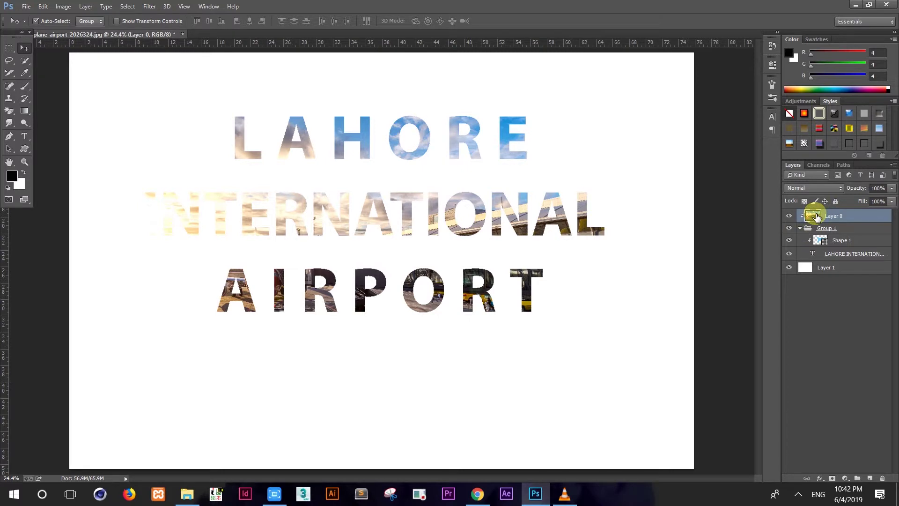
Duplicate the airport photo beneath the lettering and set the copy's opacity to about 58%.
left_click_drag(817, 217, 822, 261)
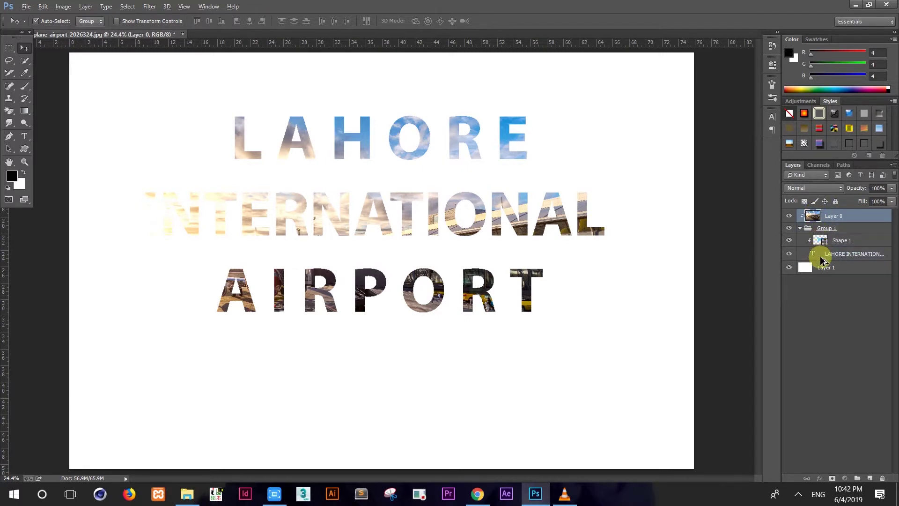
left_click_drag(822, 261, 820, 259)
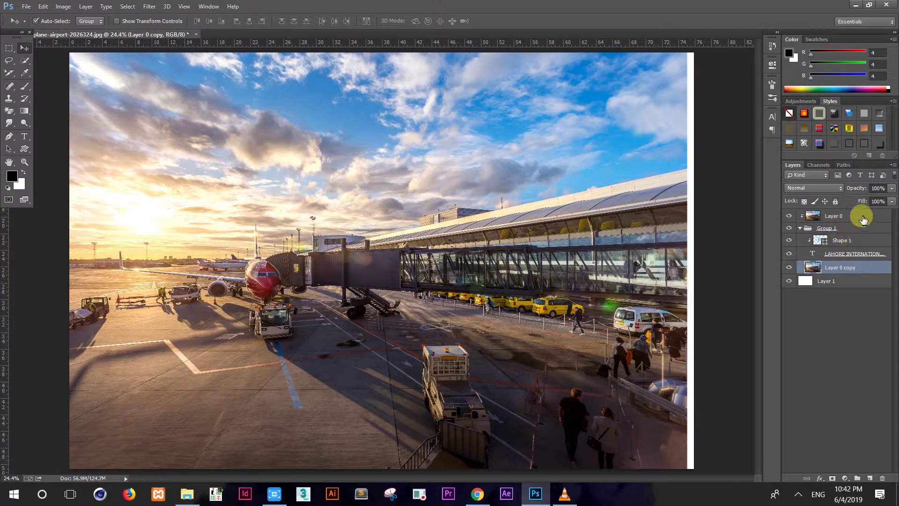
left_click(892, 188)
left_click_drag(872, 201, 871, 200)
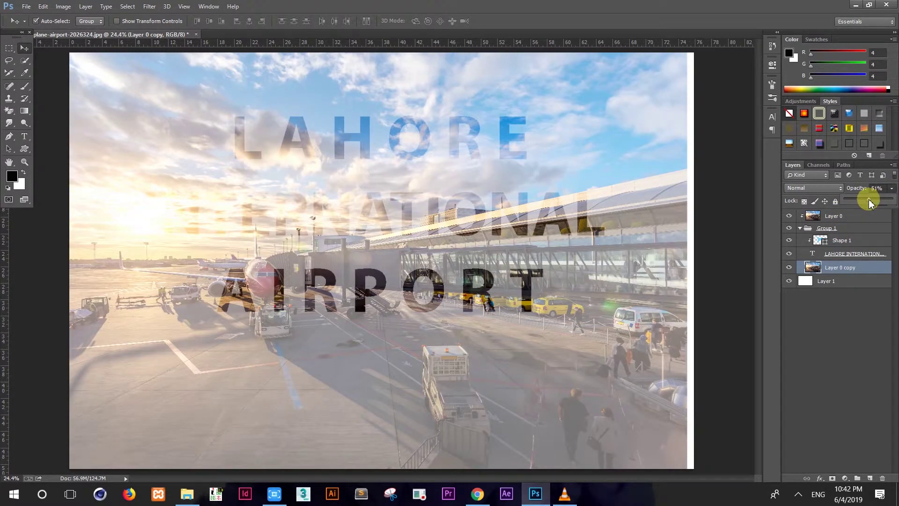
left_click_drag(870, 200, 856, 199)
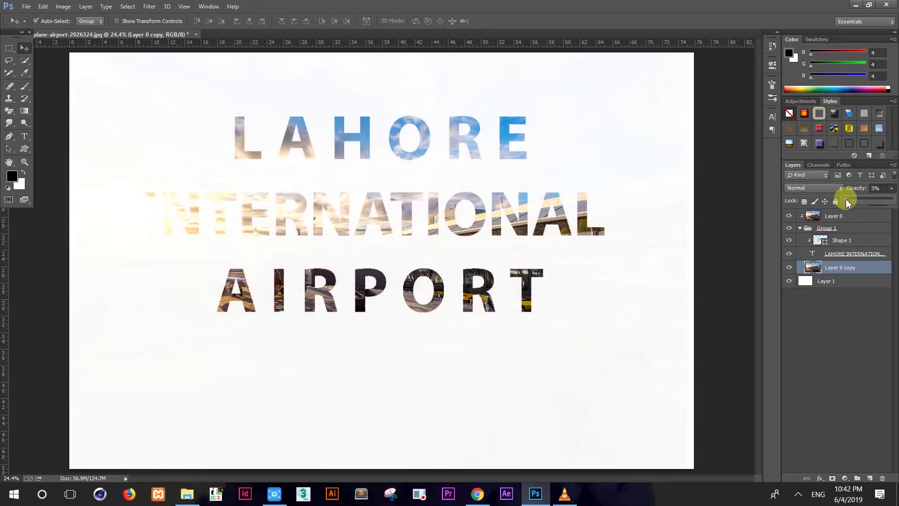
left_click_drag(856, 200, 864, 200)
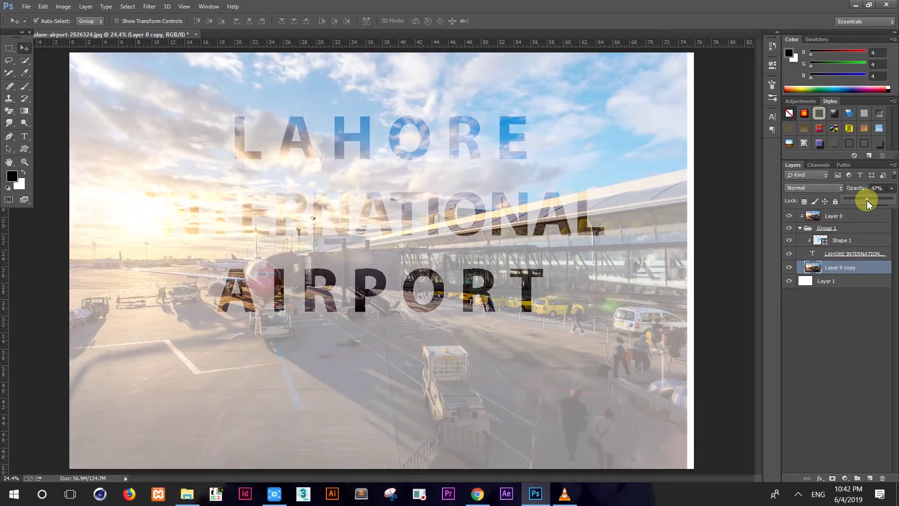
left_click_drag(867, 200, 873, 201)
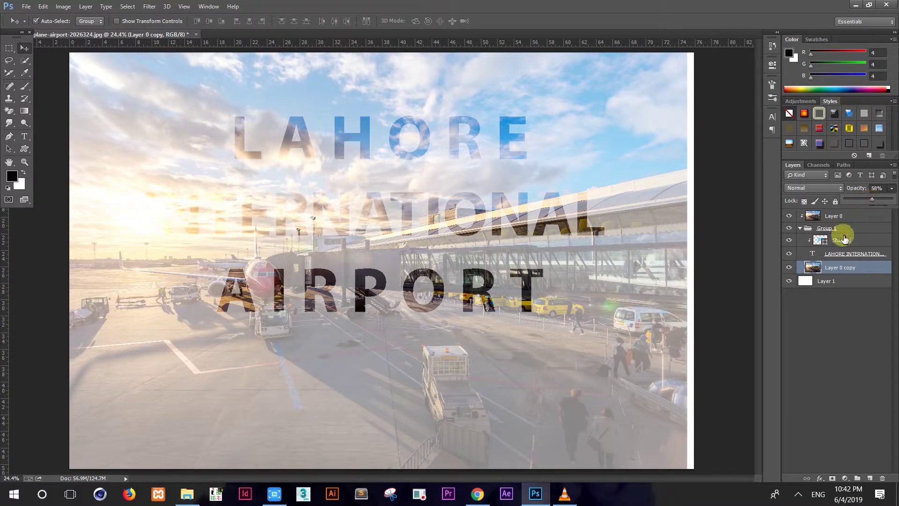
Delete the old shape layer and draw a new airplane custom shape across AIRPORT.
left_click(822, 244)
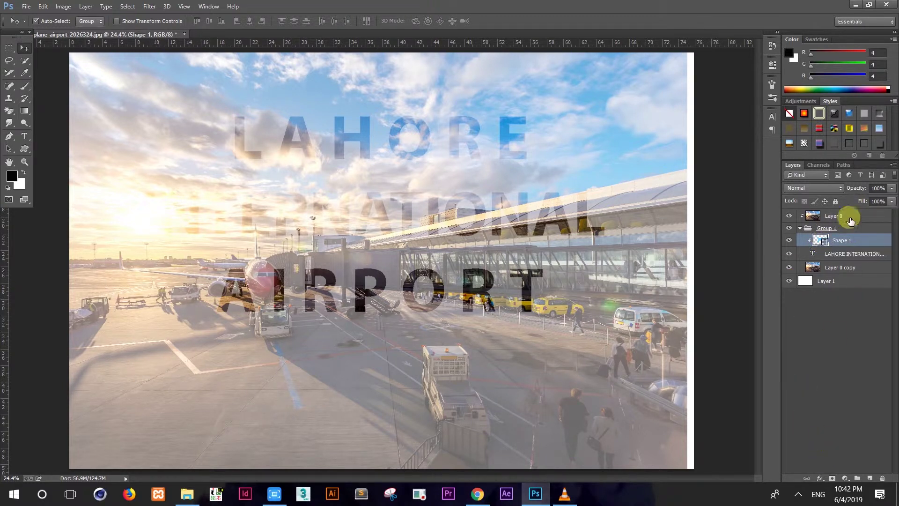
key("Delete")
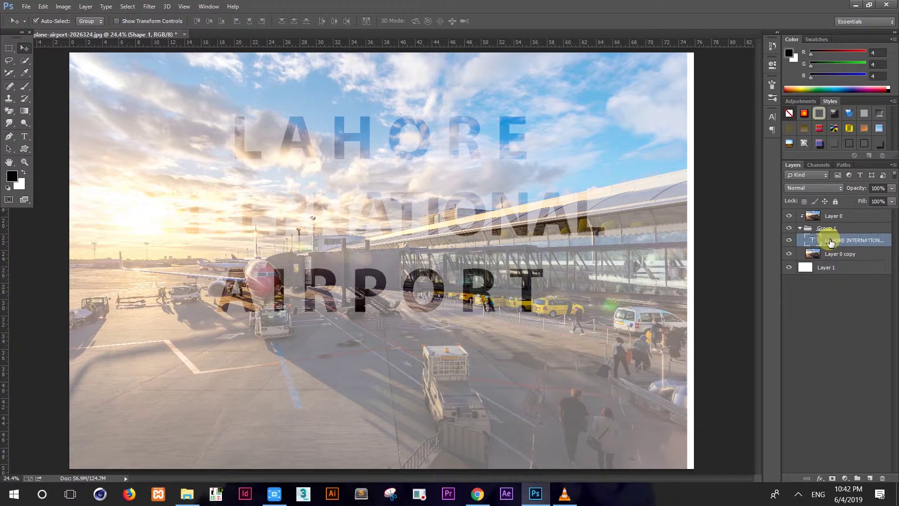
left_click(24, 149)
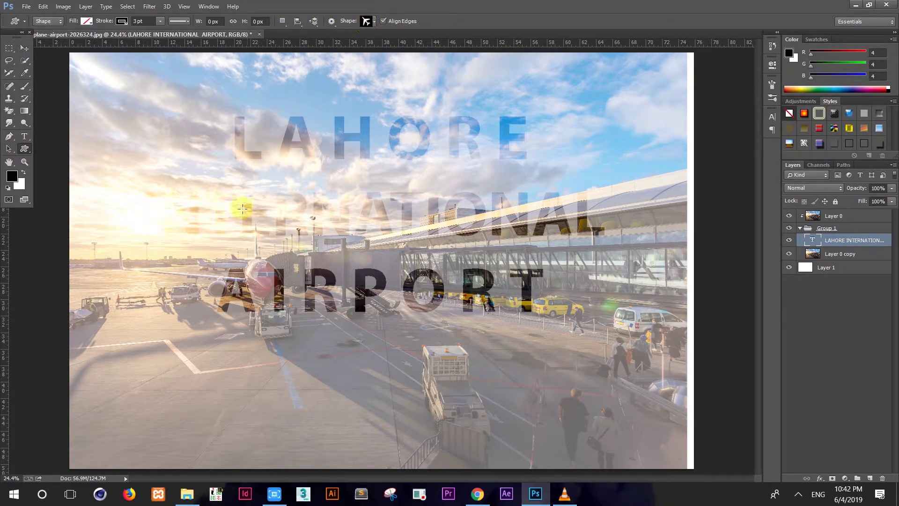
left_click(391, 334)
left_click_drag(391, 334, 439, 371)
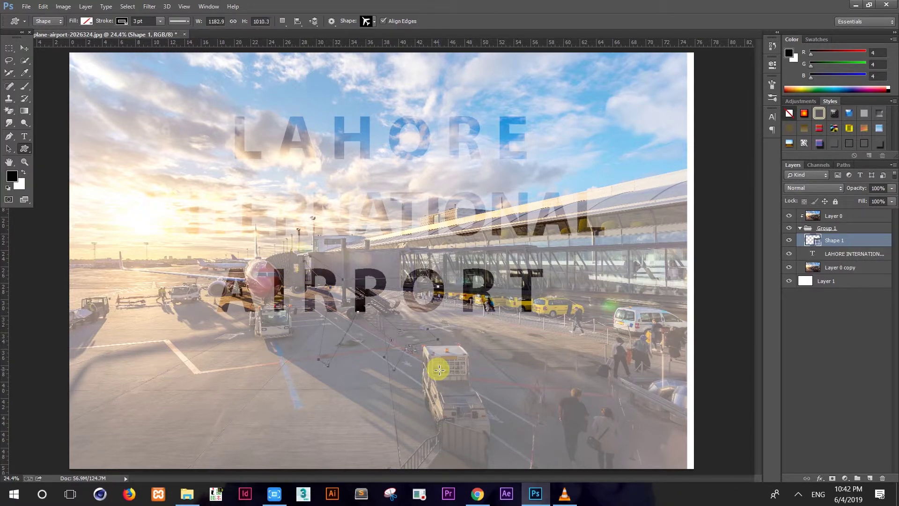
Fill the airplane black, move it into Group 1, and shift the clipped photo right and down.
left_click_drag(834, 217, 832, 216)
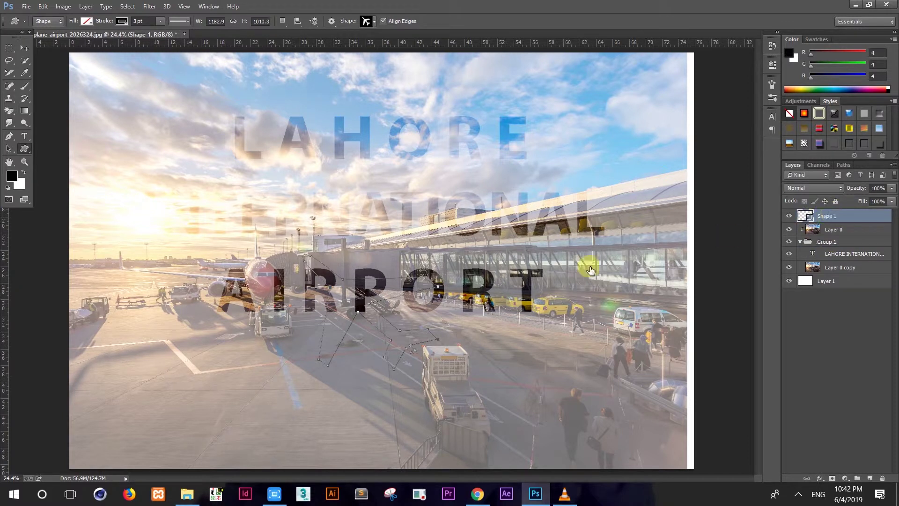
left_click(86, 21)
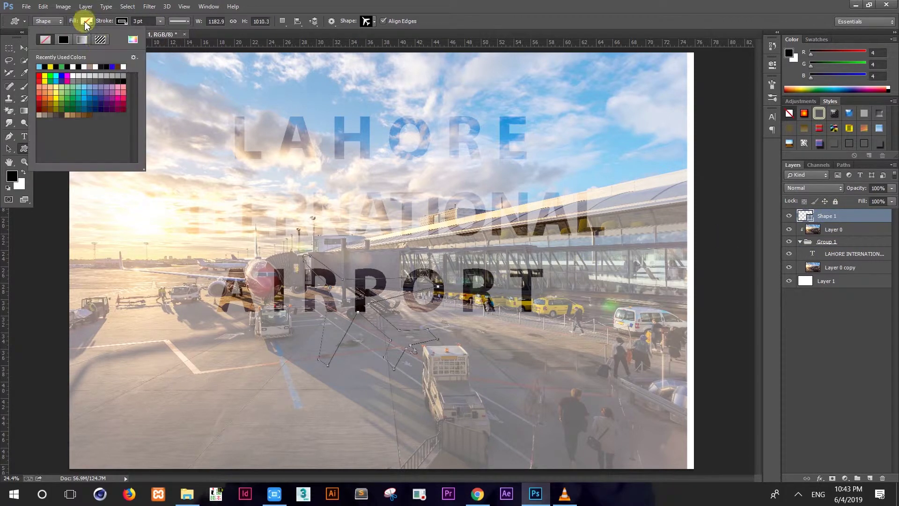
left_click(80, 67)
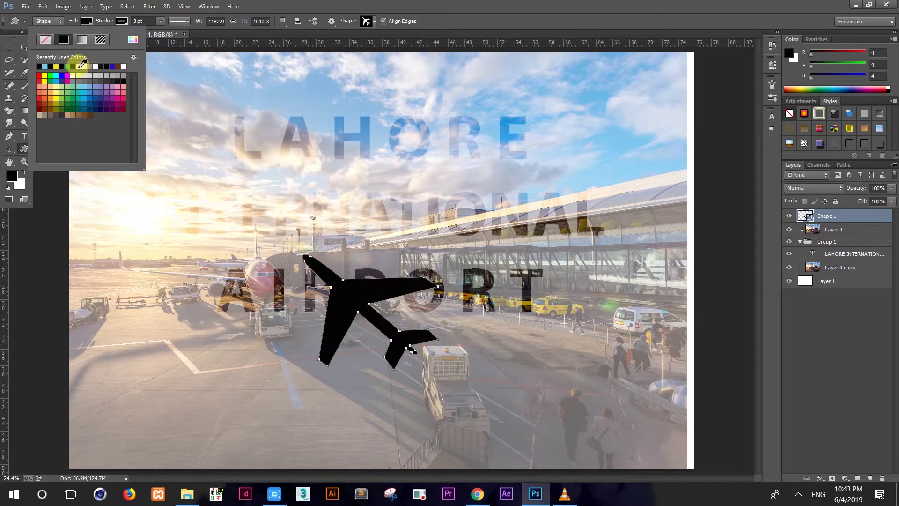
left_click(24, 47)
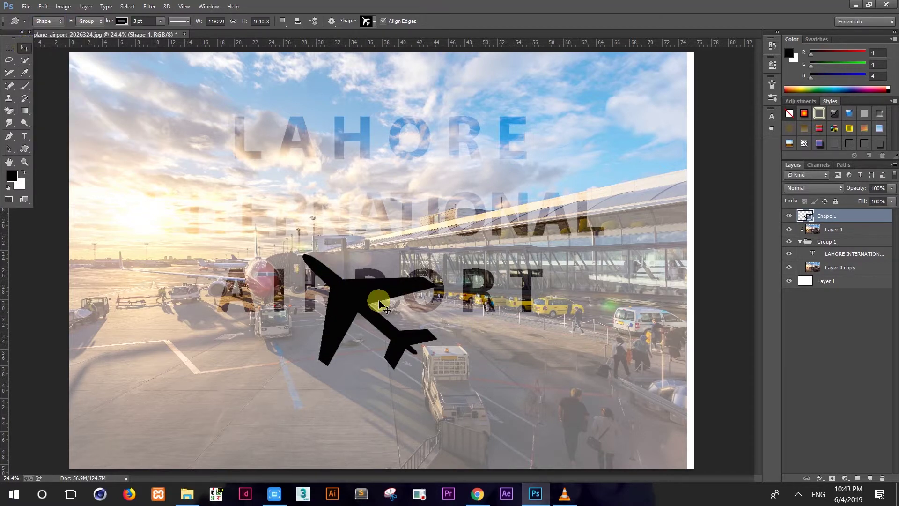
left_click_drag(828, 216, 837, 252)
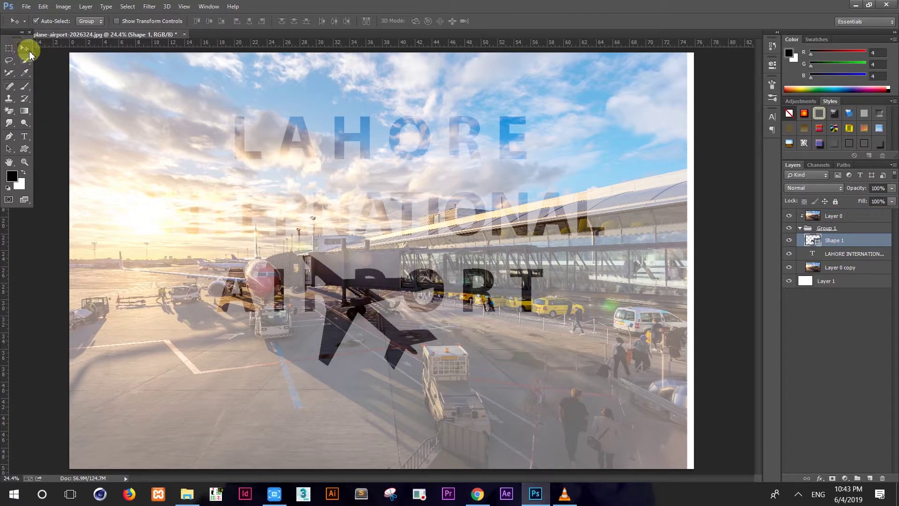
mouse_move(393, 326)
left_mouse_down()
mouse_move(431, 332)
mouse_move(384, 321)
left_mouse_up()
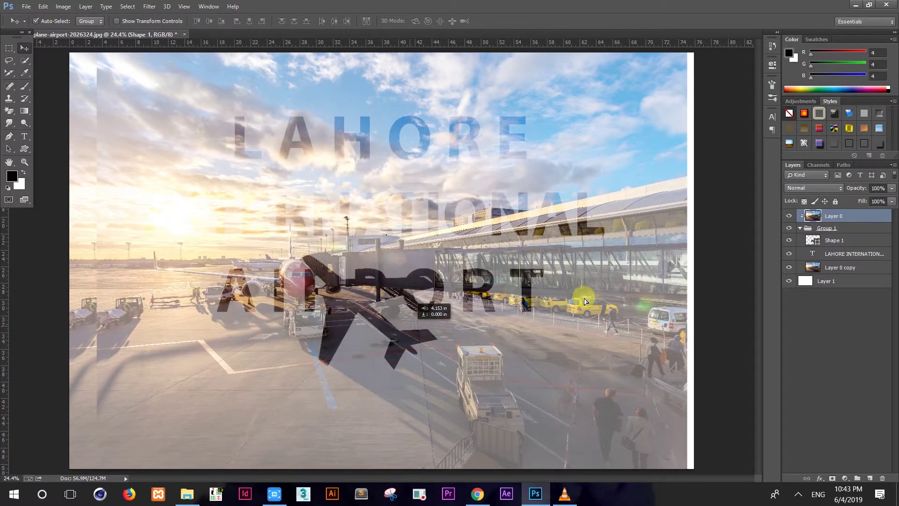
Nudge the airplane shape slightly lower with two Shift+Down presses, then enter Free Transform.
left_click(834, 241)
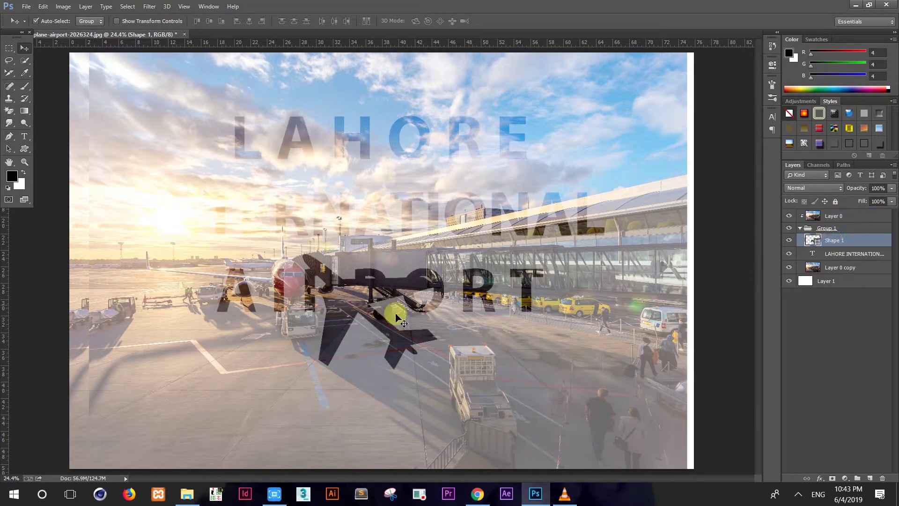
left_click_drag(407, 339, 405, 342)
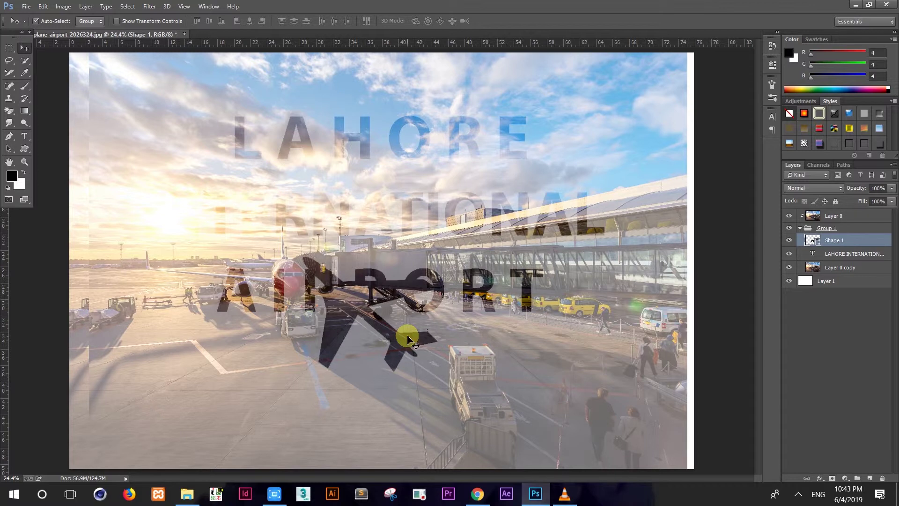
key("shift+Down")
key("shift+Down")
key("shift+Down")
key("shift+Down")
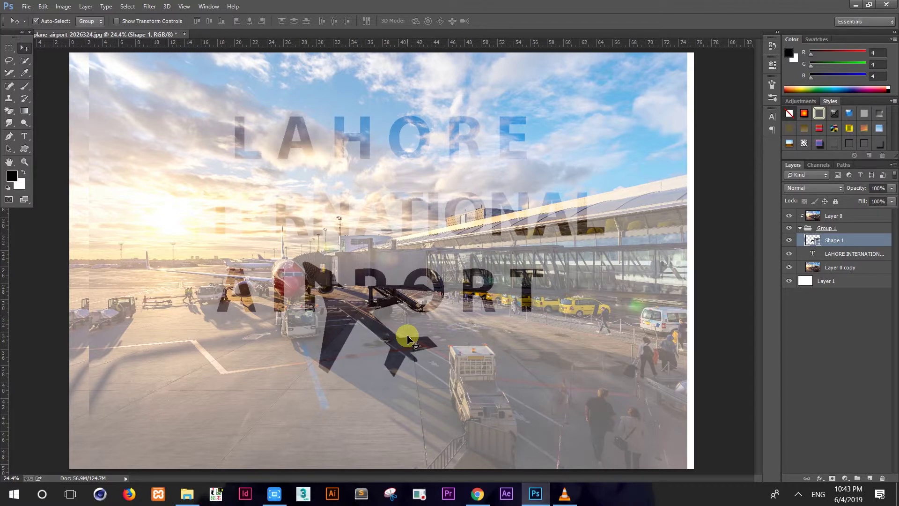
key("shift+Down")
key("shift+Down")
key("shift+Down")
key("shift+Down")
key("shift+Down")
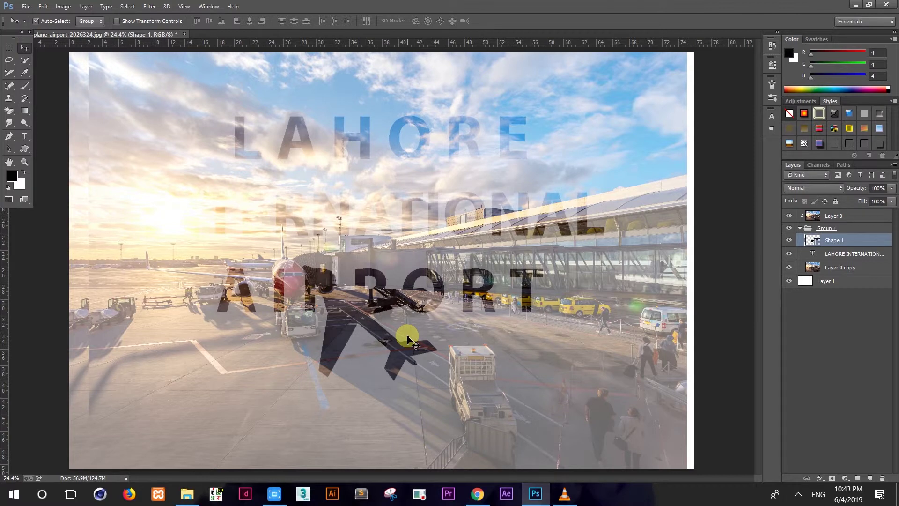
key("ctrl+t")
Move the airplane shape to the upper right just beside LAHORE and commit the transform.
mouse_move(373, 349)
left_mouse_down()
mouse_move(457, 358)
mouse_move(391, 213)
left_mouse_up()
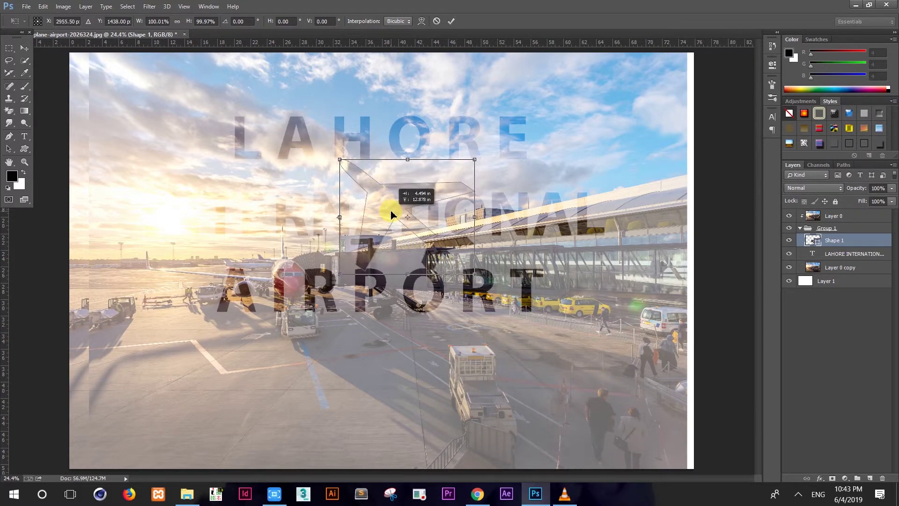
mouse_move(391, 213)
left_mouse_down()
mouse_move(460, 119)
mouse_move(589, 155)
mouse_move(566, 142)
left_mouse_up()
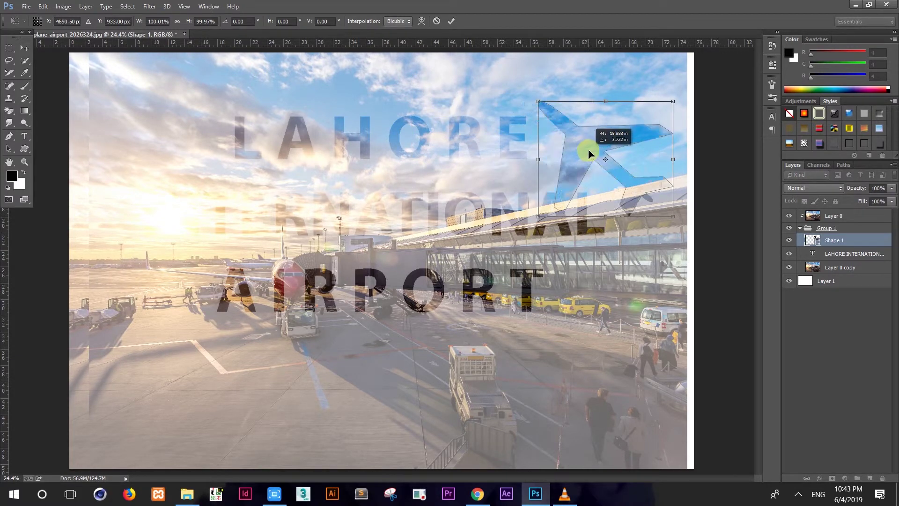
left_click_drag(566, 141, 563, 142)
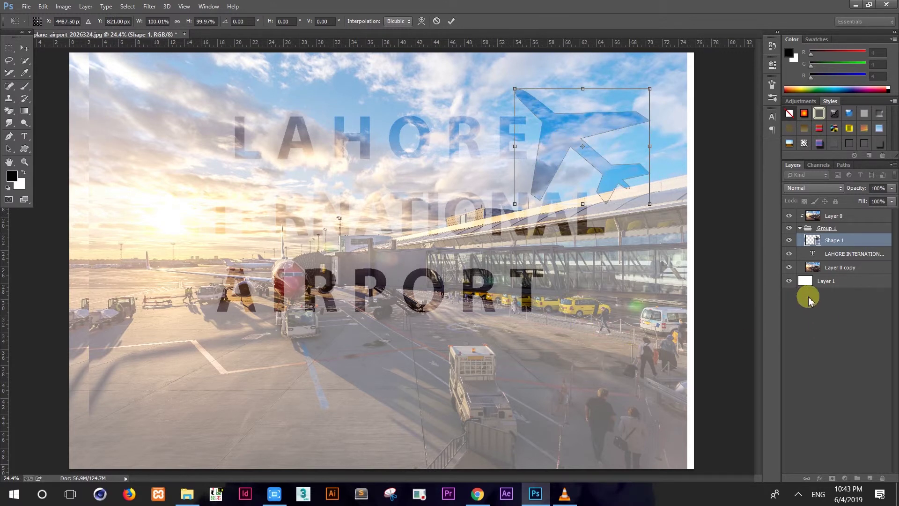
key("Return")
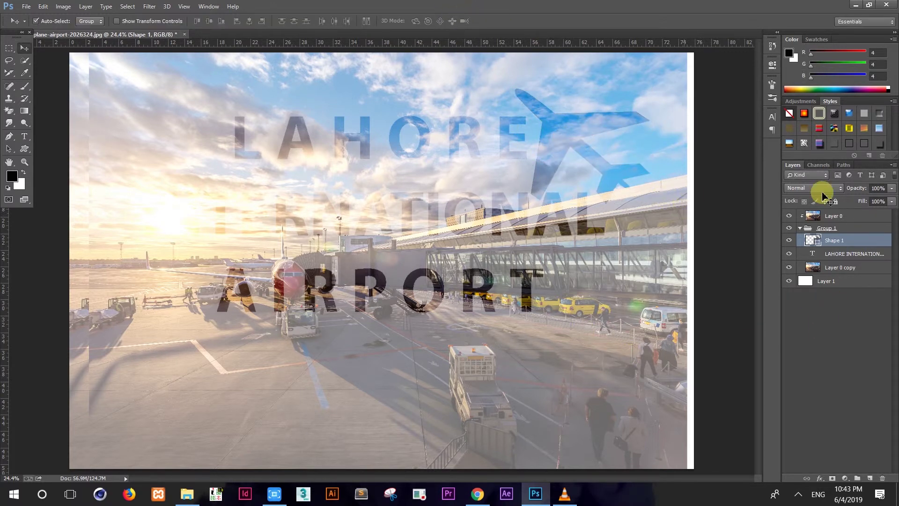
Fade the background photo copy (Layer 0 copy) down to about 20% opacity.
left_click(843, 268)
left_click(890, 190)
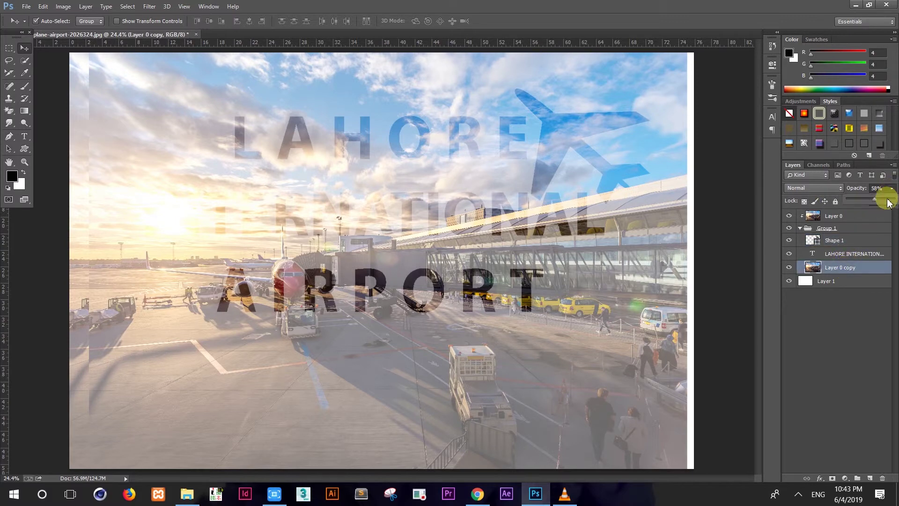
left_click_drag(886, 203, 858, 204)
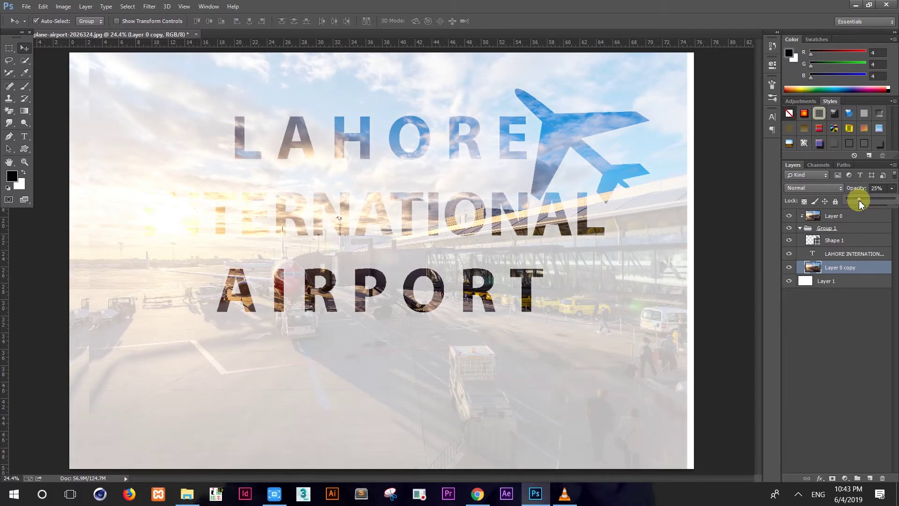
left_click_drag(854, 202, 850, 202)
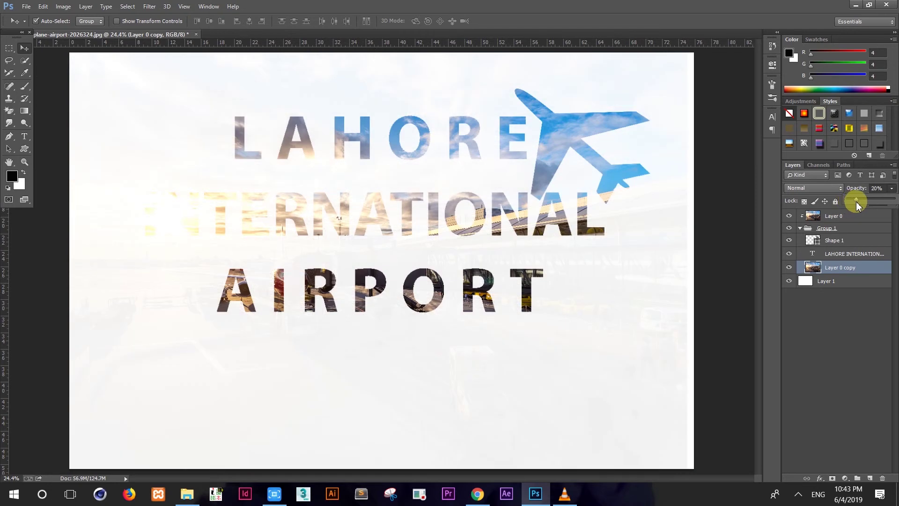